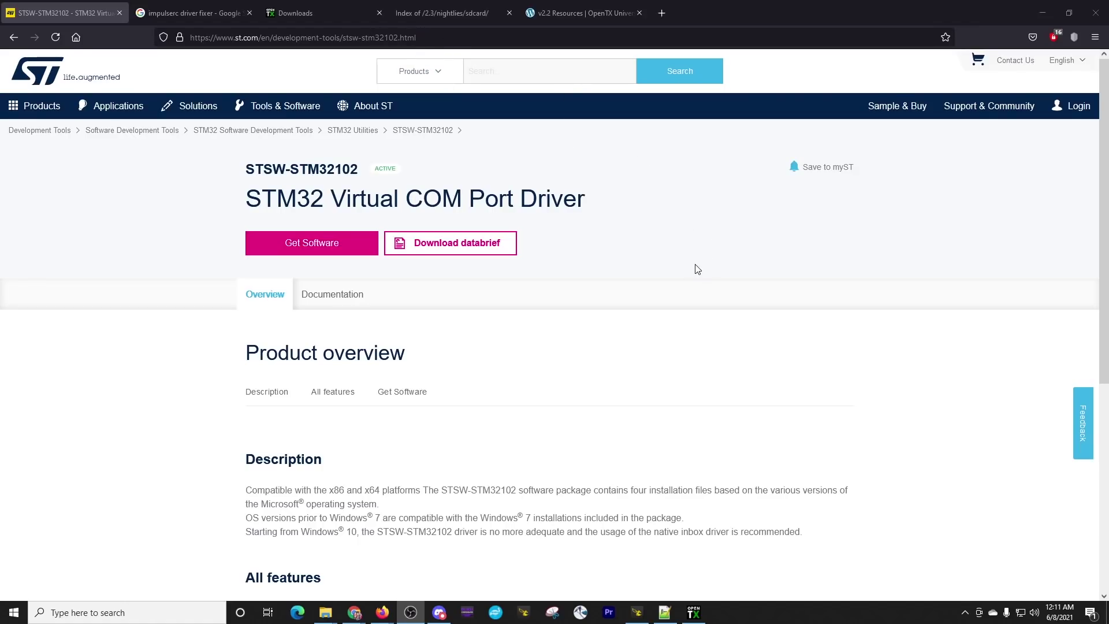
# Review the STM32 Virtual COM Port Driver page and find the ImpulseRC Driver Fixer link on the ImpulseRC downloads page.
pyautogui.scroll(-5, 697, 269)
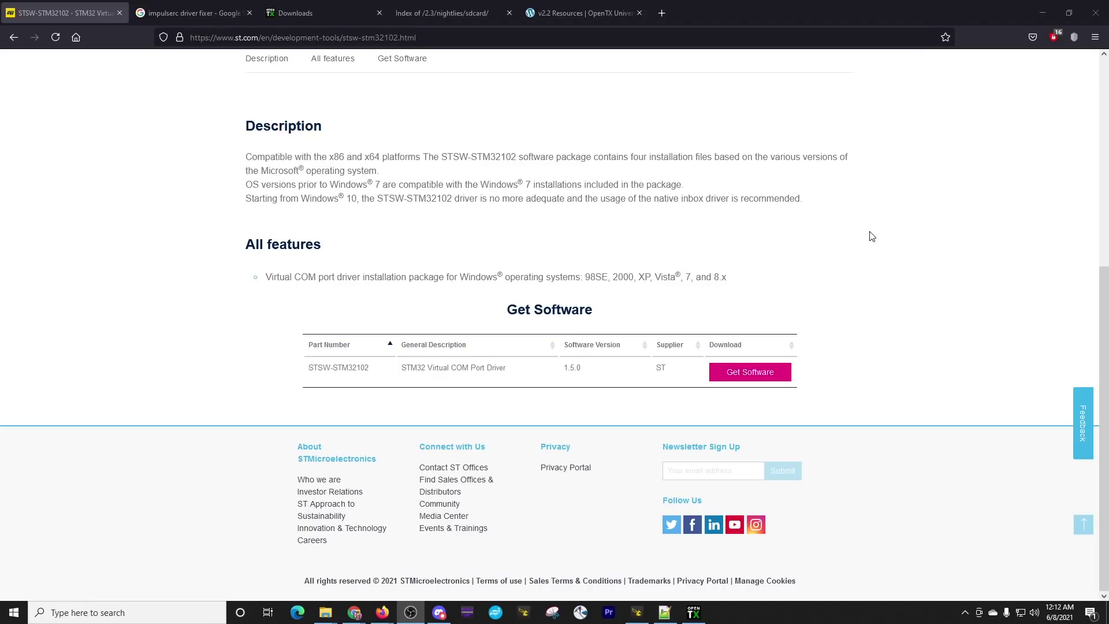
pyautogui.hotkey('ctrl', 'Tab')
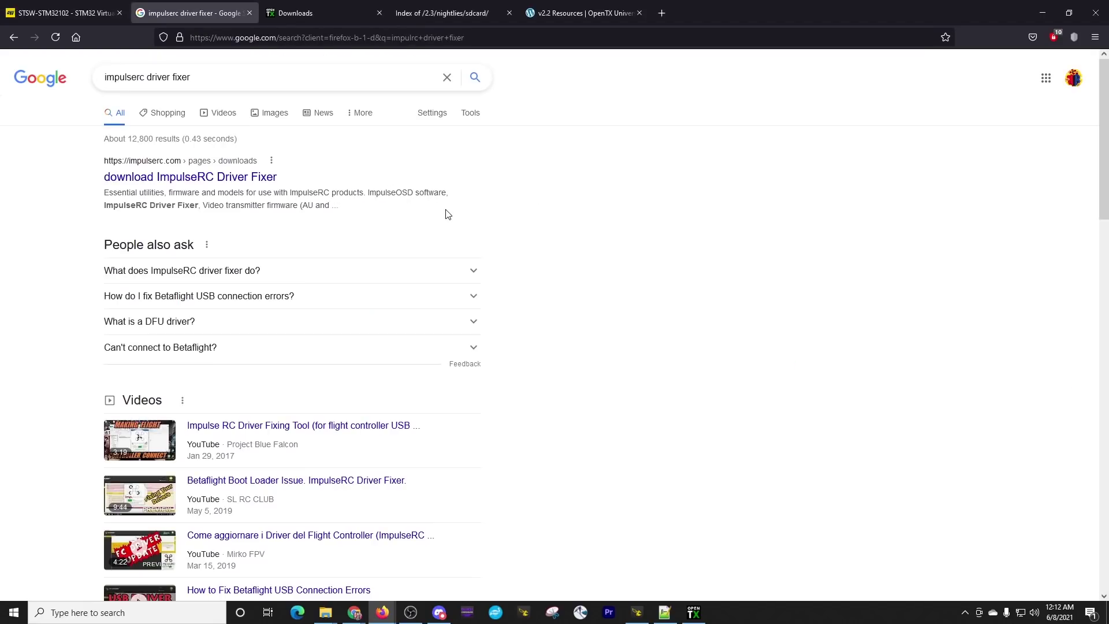
pyautogui.click(234, 183)
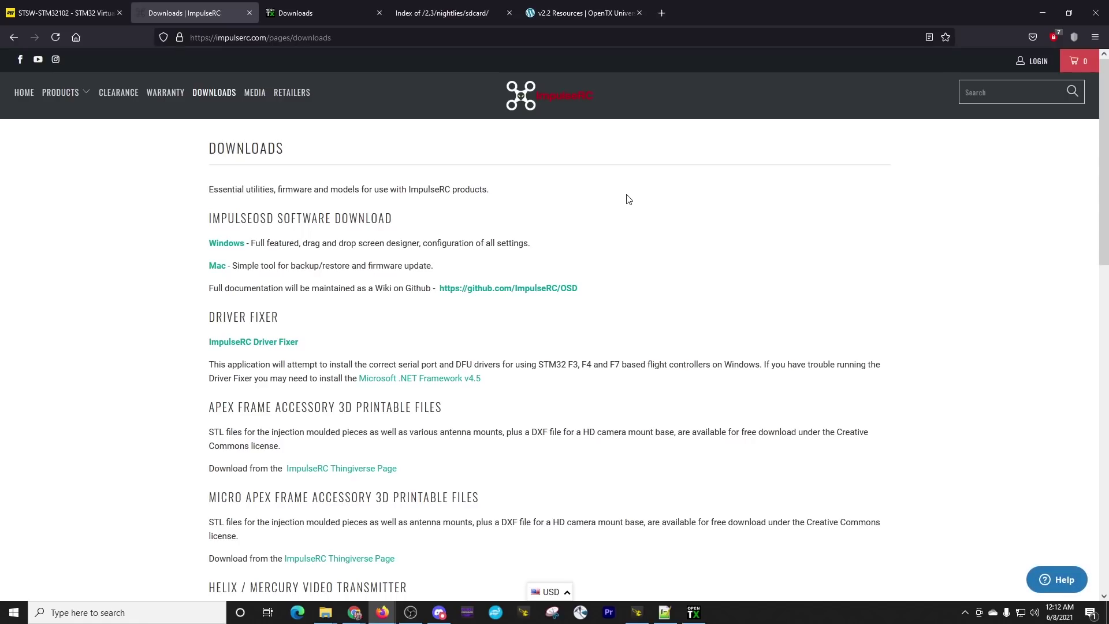
pyautogui.moveTo(309, 341); pyautogui.dragTo(212, 352)
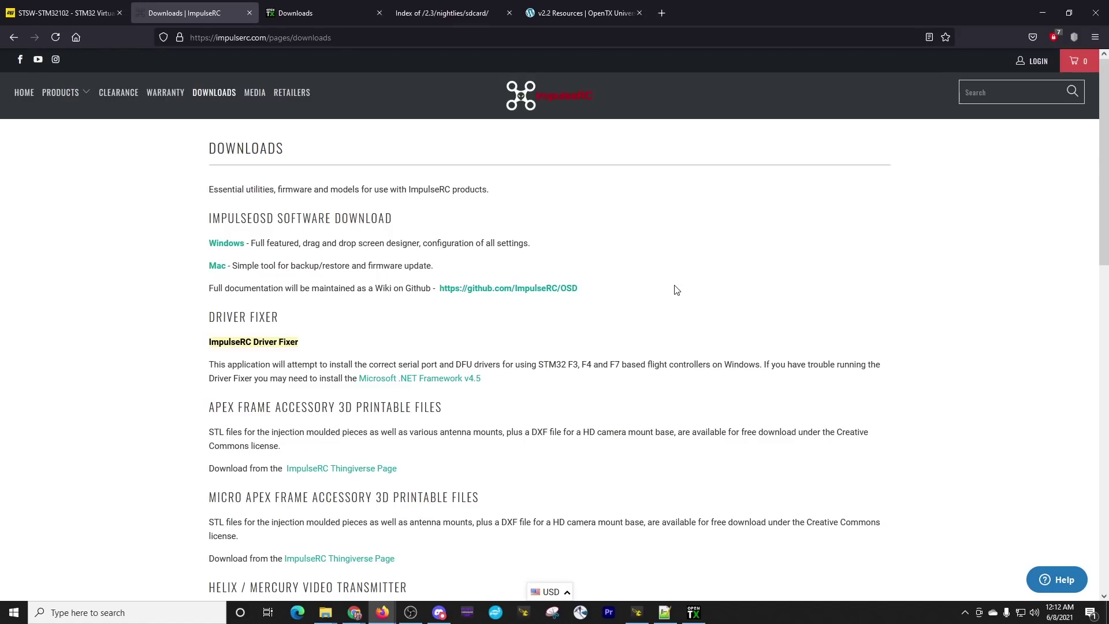
# Download companion-windows-2.3.12N511.exe from the Windows nightly builds linked on the OpenTX downloads page.
pyautogui.hotkey('ctrl', 'Tab')
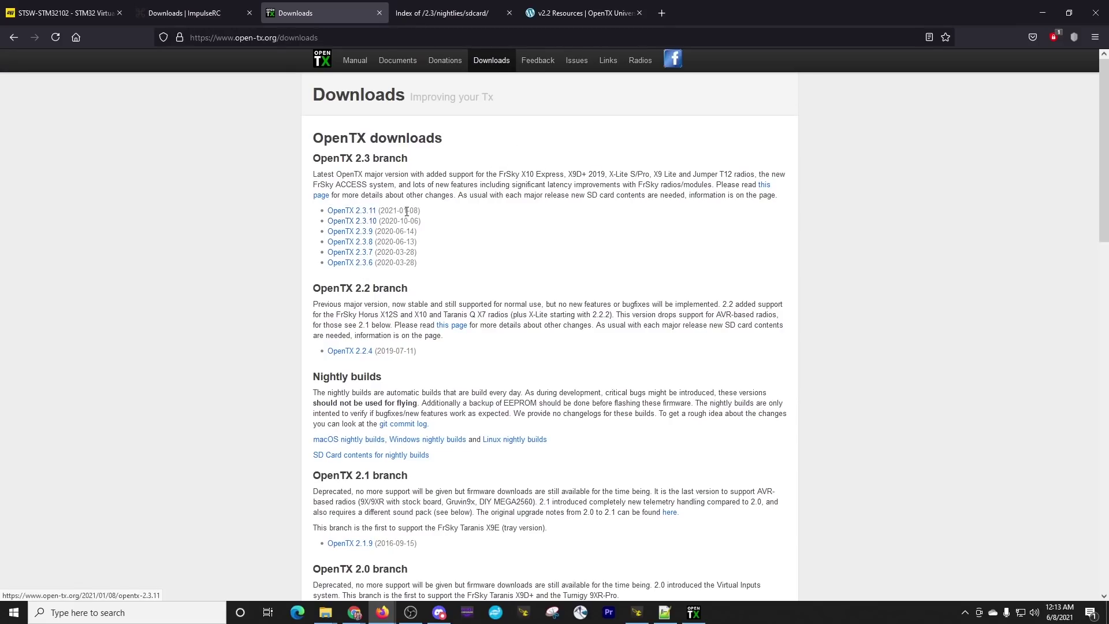
pyautogui.moveTo(420, 211); pyautogui.dragTo(380, 211)
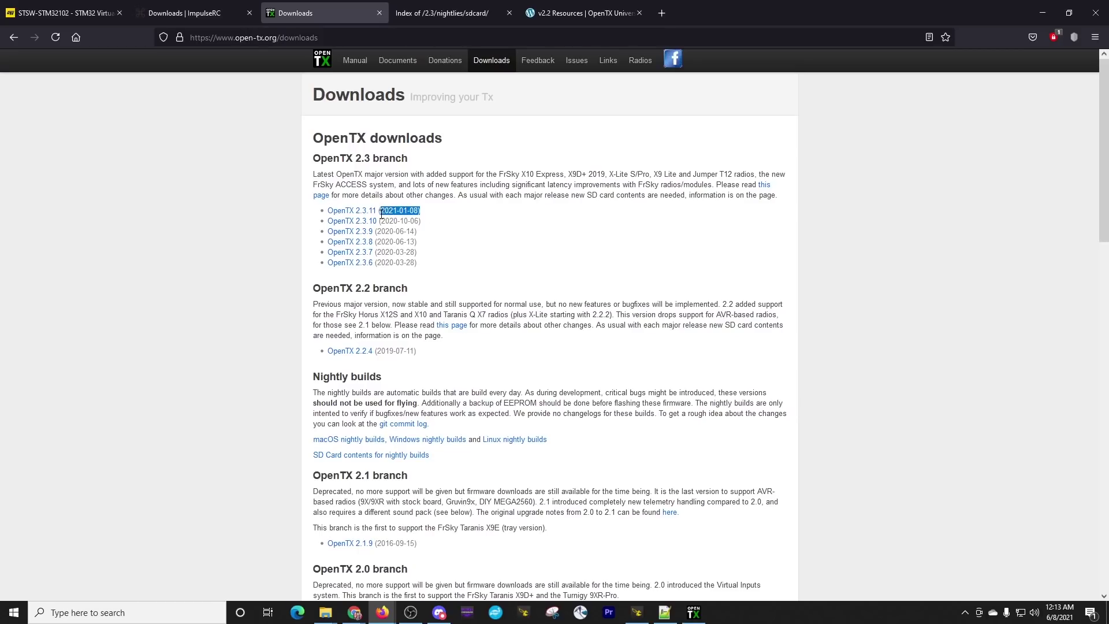
pyautogui.click(444, 445)
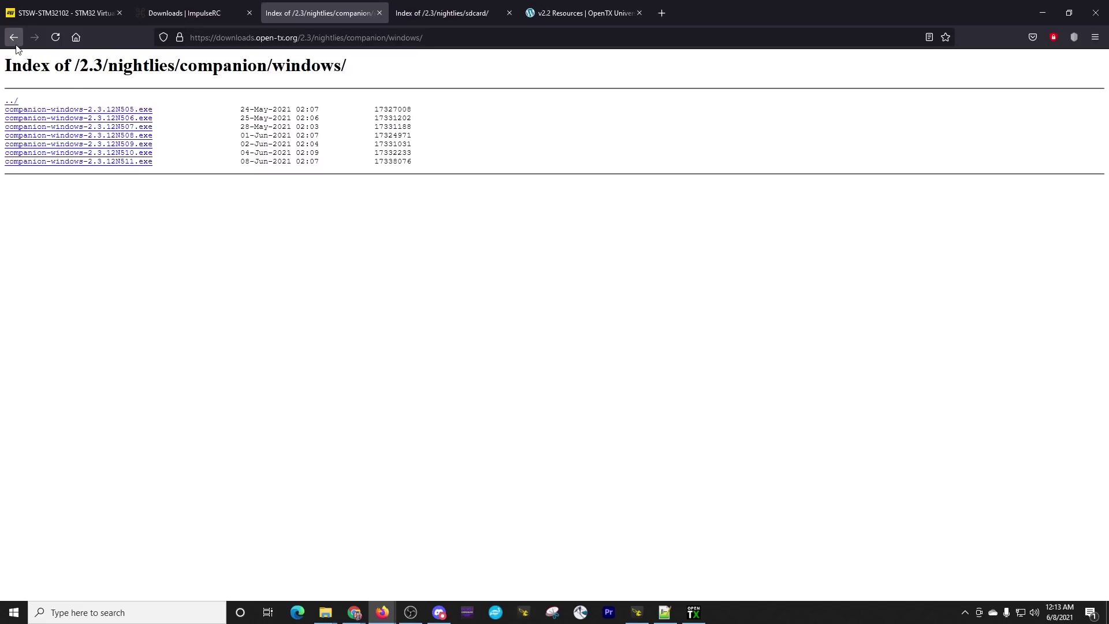
pyautogui.click(13, 37)
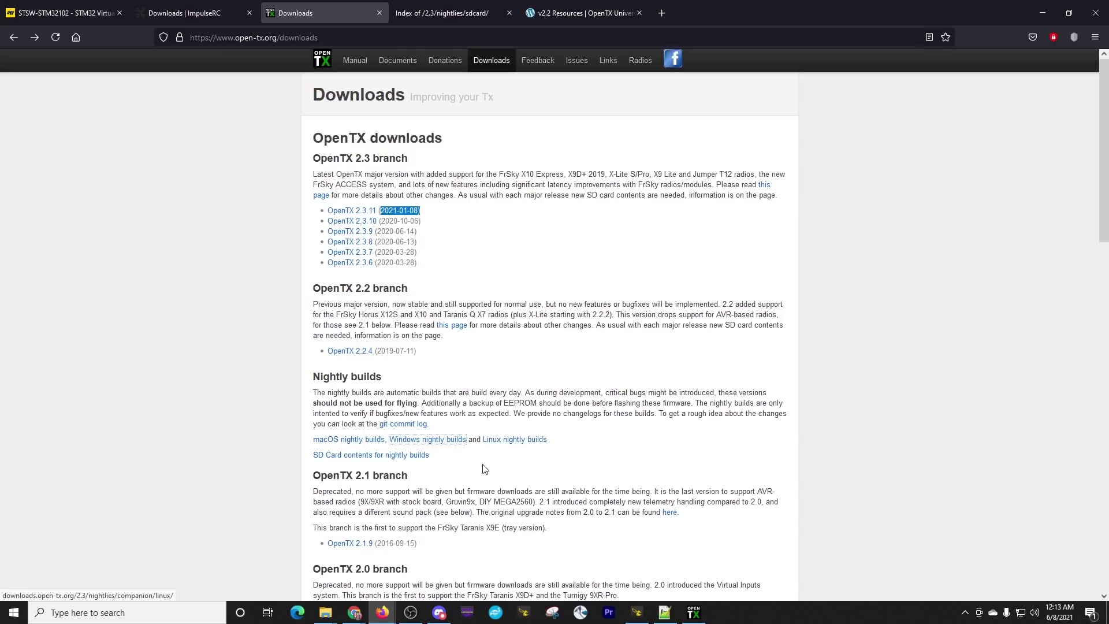
pyautogui.click(428, 440)
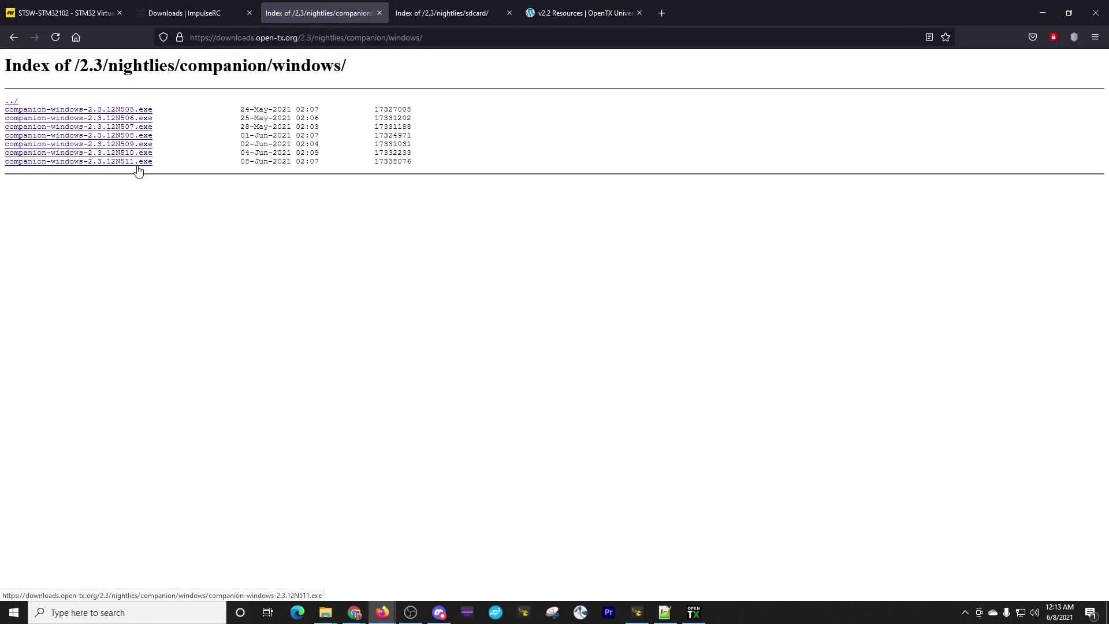
pyautogui.click(139, 167)
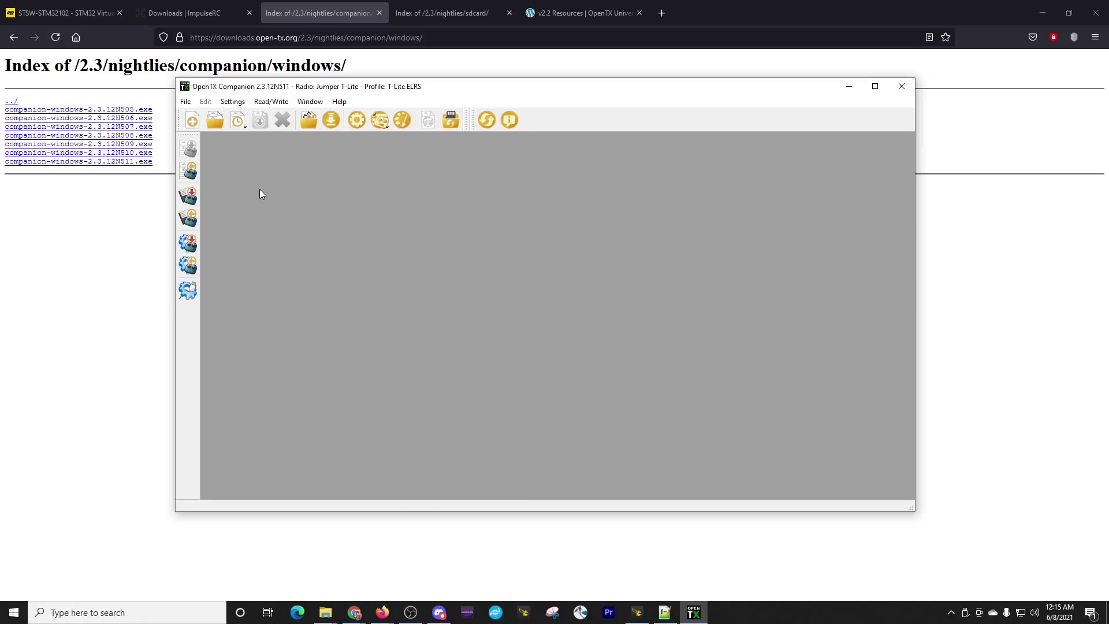
# In the OpenTX Companion settings, choose Jumper T-Lite as the radio type for the T-Lite ELRS profile.
pyautogui.click(232, 101)
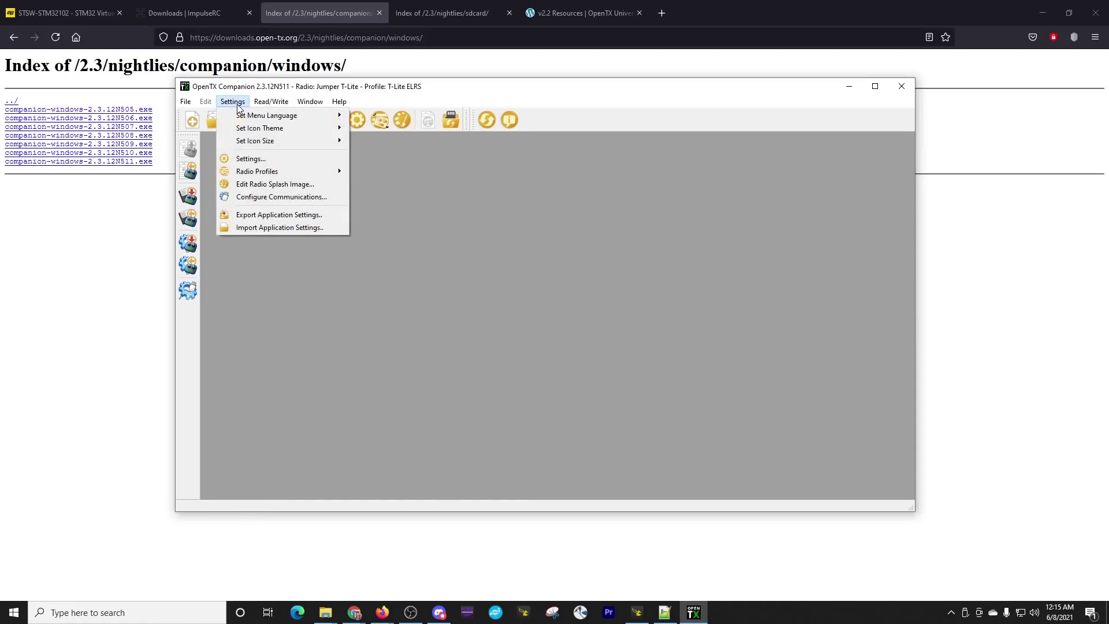
pyautogui.click(265, 160)
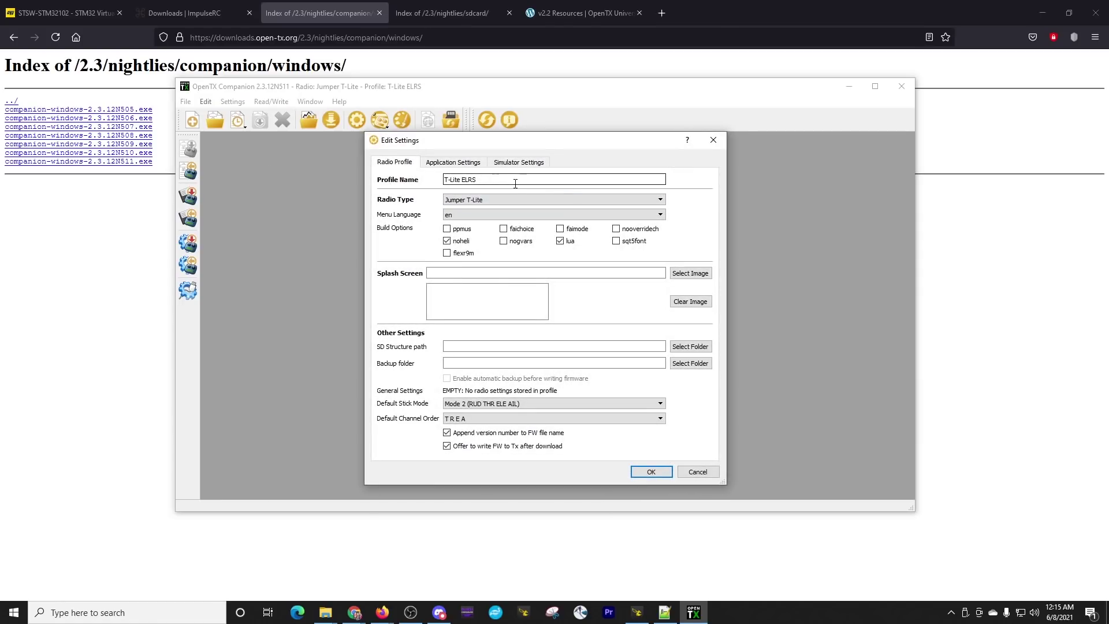
pyautogui.tripleClick(536, 178)
pyautogui.click(655, 200)
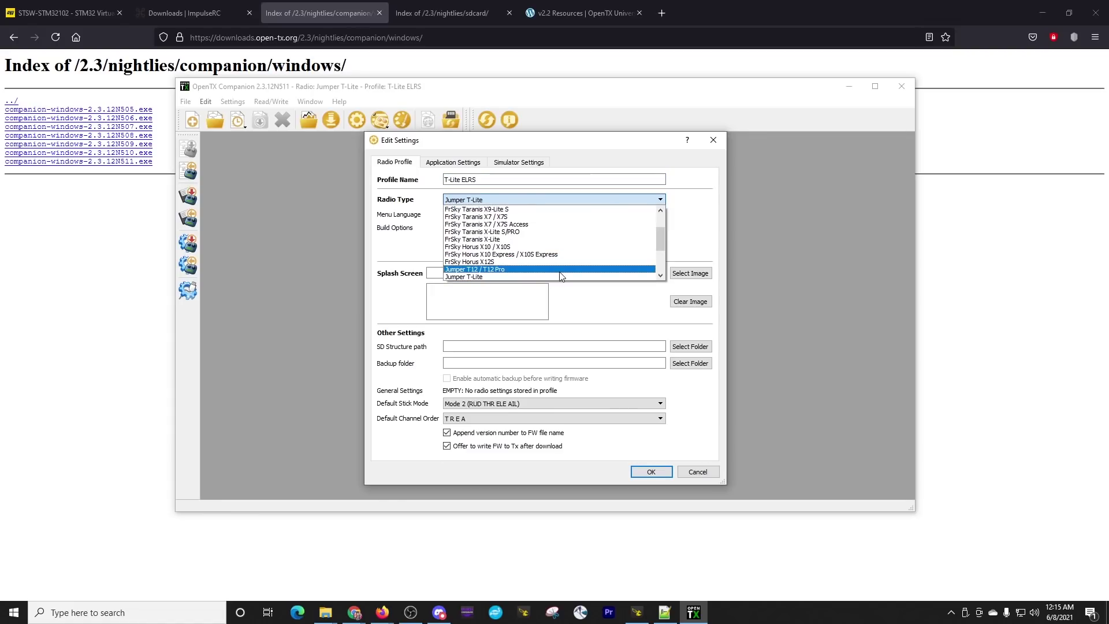
pyautogui.moveTo(660, 239)
pyautogui.mouseDown()
pyautogui.moveTo(659, 271)
pyautogui.moveTo(664, 250)
pyautogui.mouseUp()
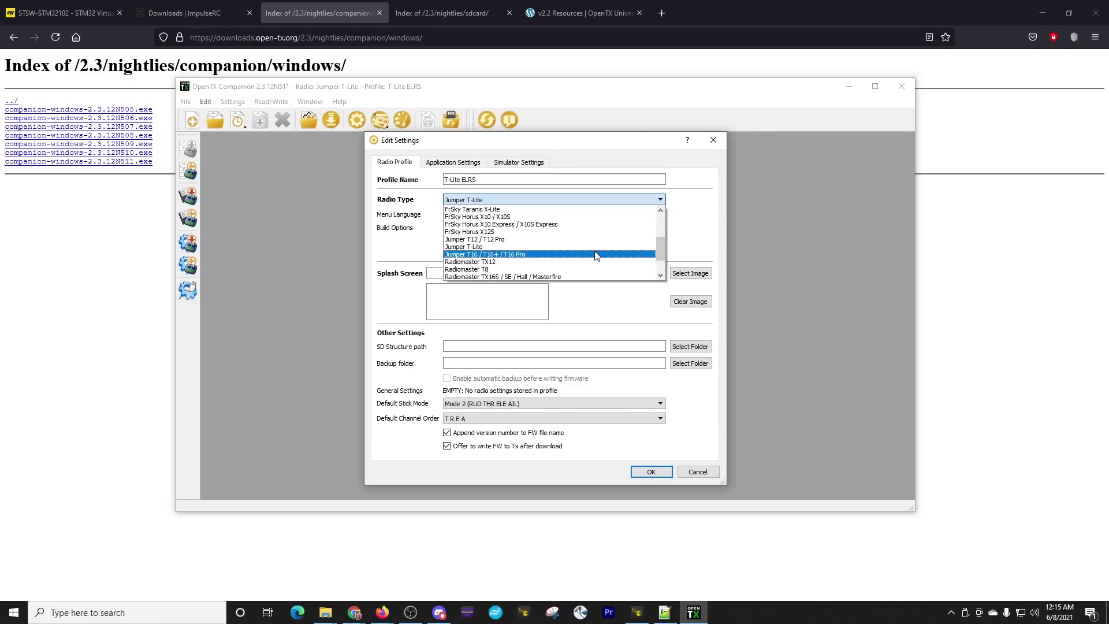
pyautogui.click(646, 248)
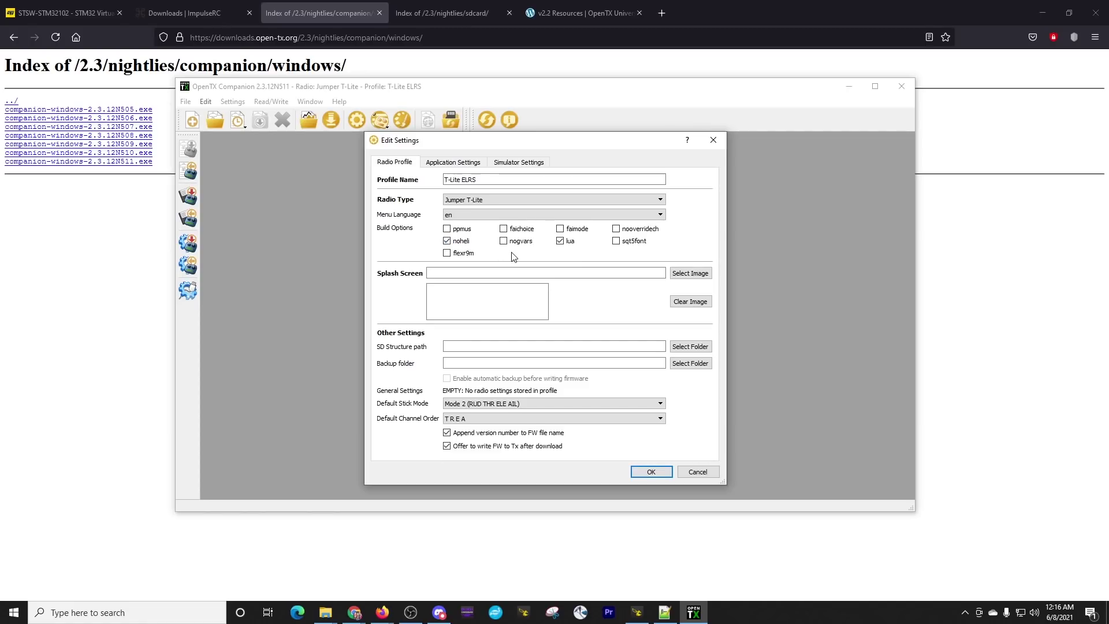
# Set the release channel to Nightly builds (unstable) in the application settings and accept the settings.
pyautogui.click(453, 162)
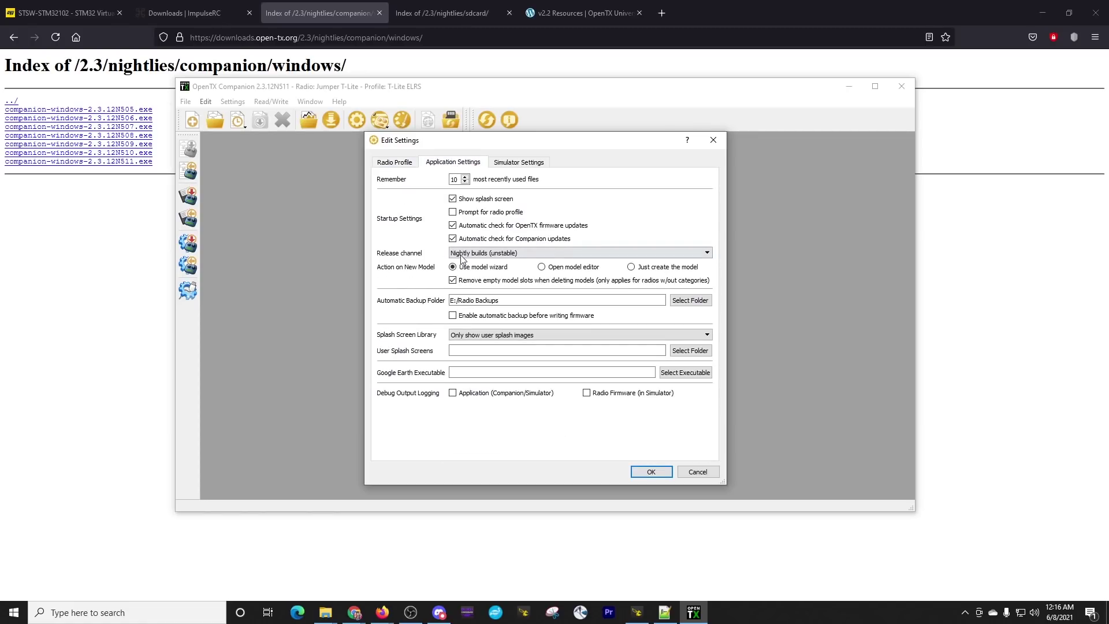
pyautogui.click(571, 254)
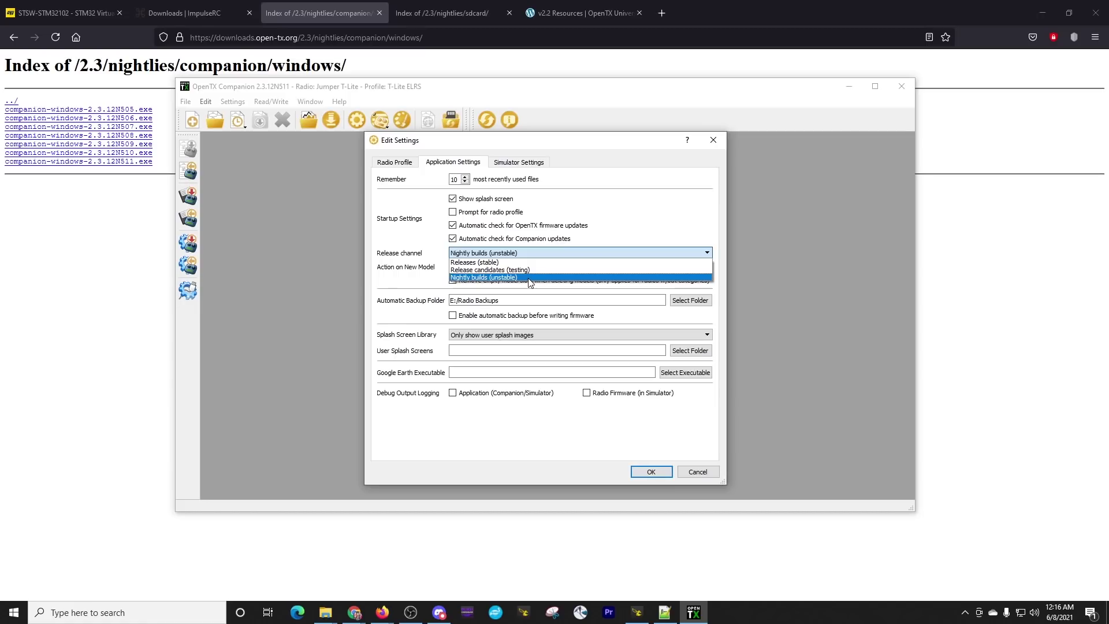
pyautogui.click(530, 278)
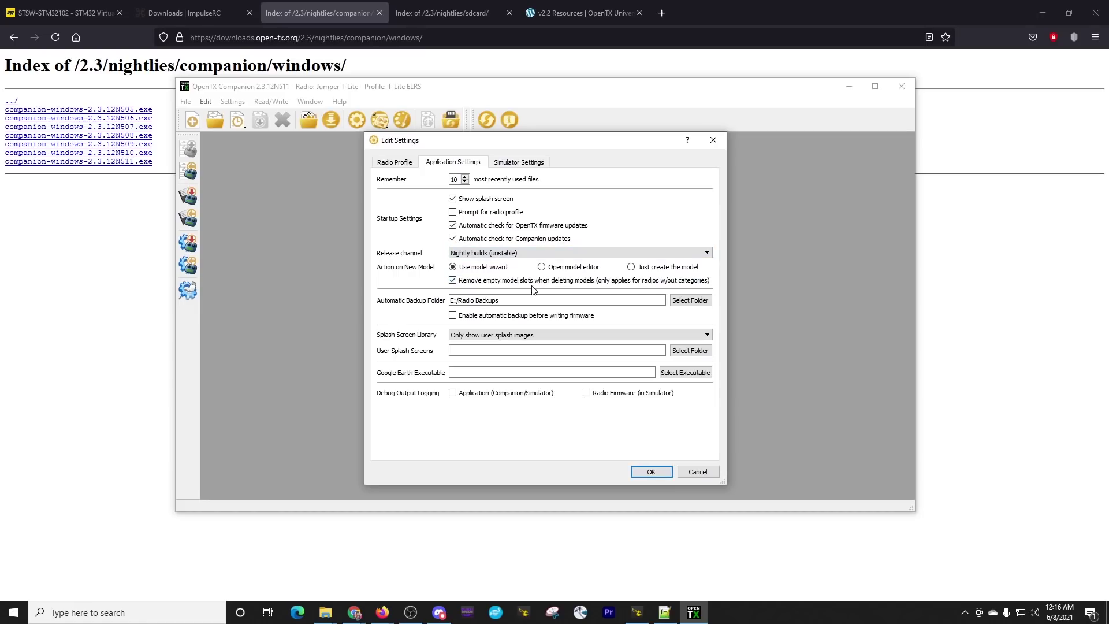
pyautogui.moveTo(514, 300); pyautogui.dragTo(429, 302)
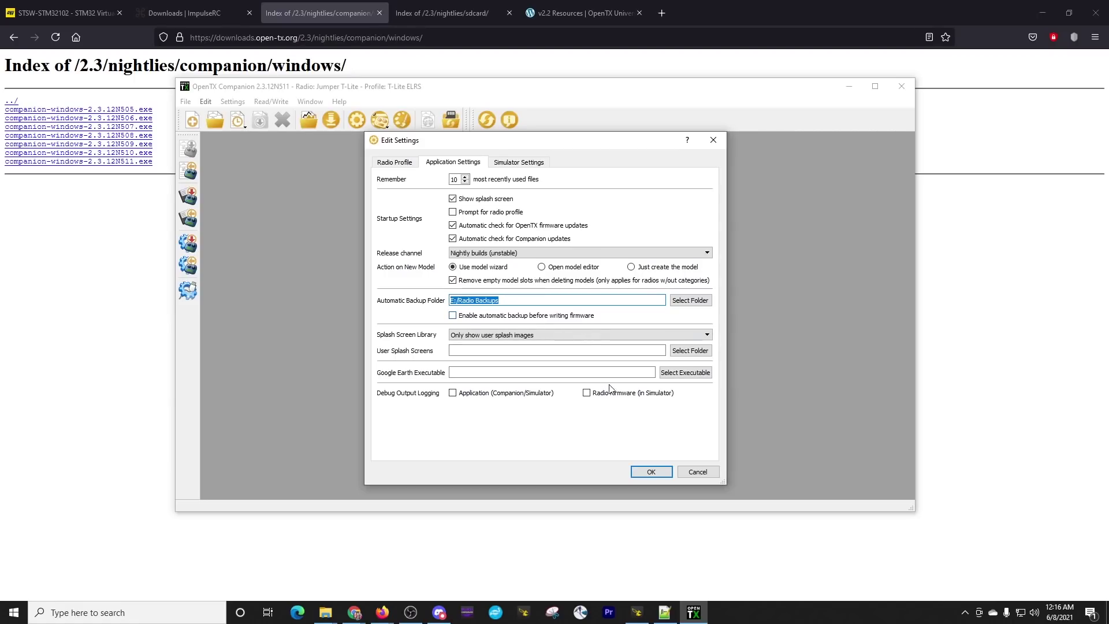
pyautogui.click(651, 472)
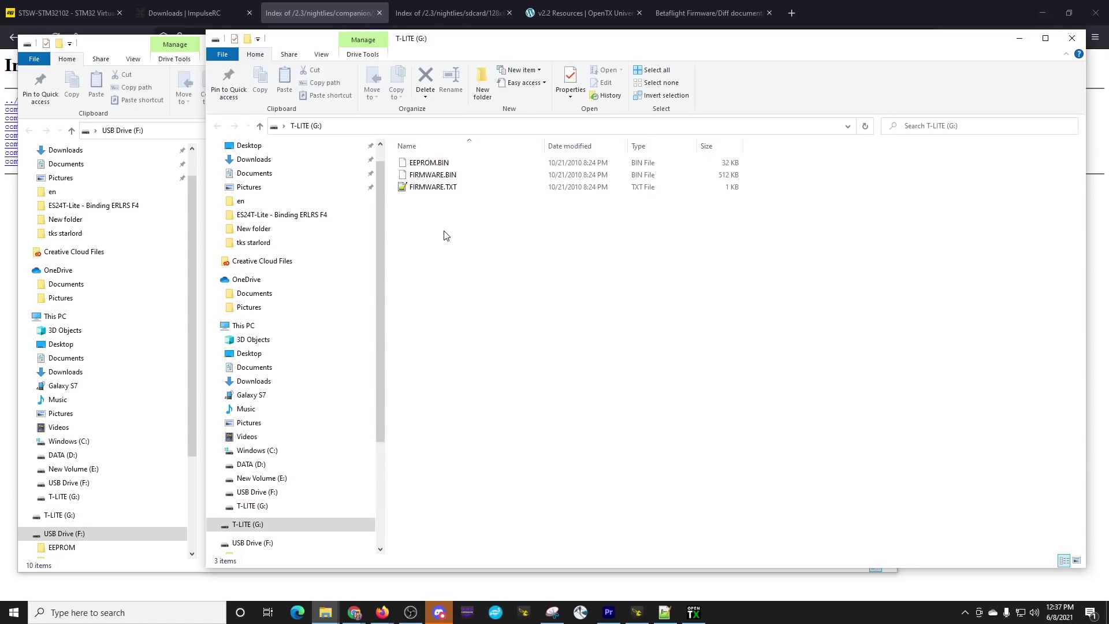
# Clear away the T-LITE (G:) and USB Drive (F:) windows, and read the models and settings from the radio.
pyautogui.click(1072, 38)
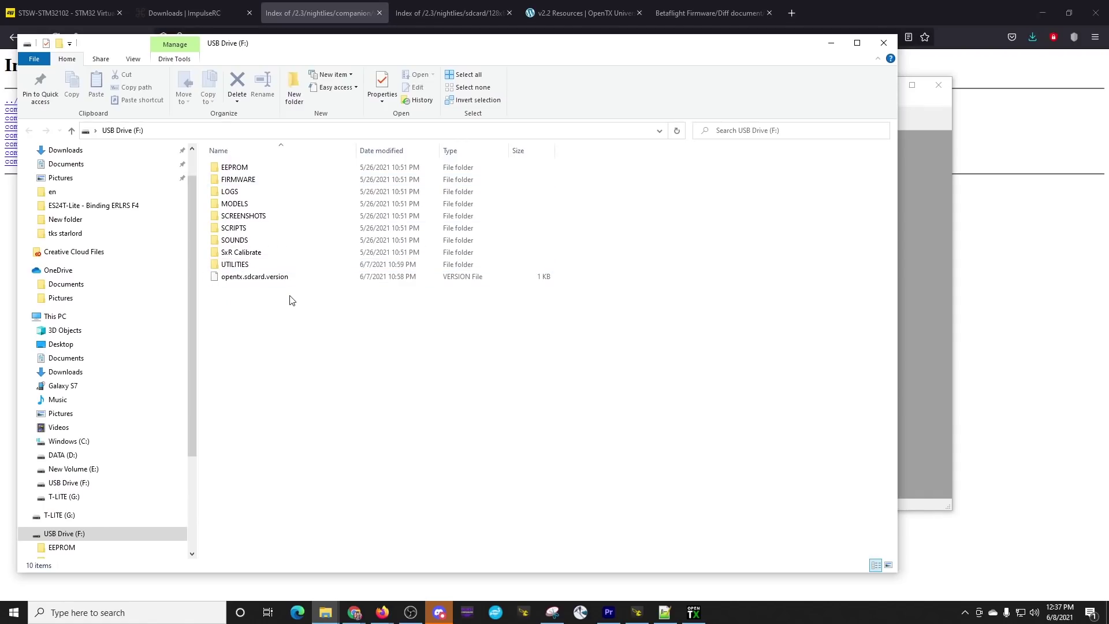
pyautogui.click(831, 44)
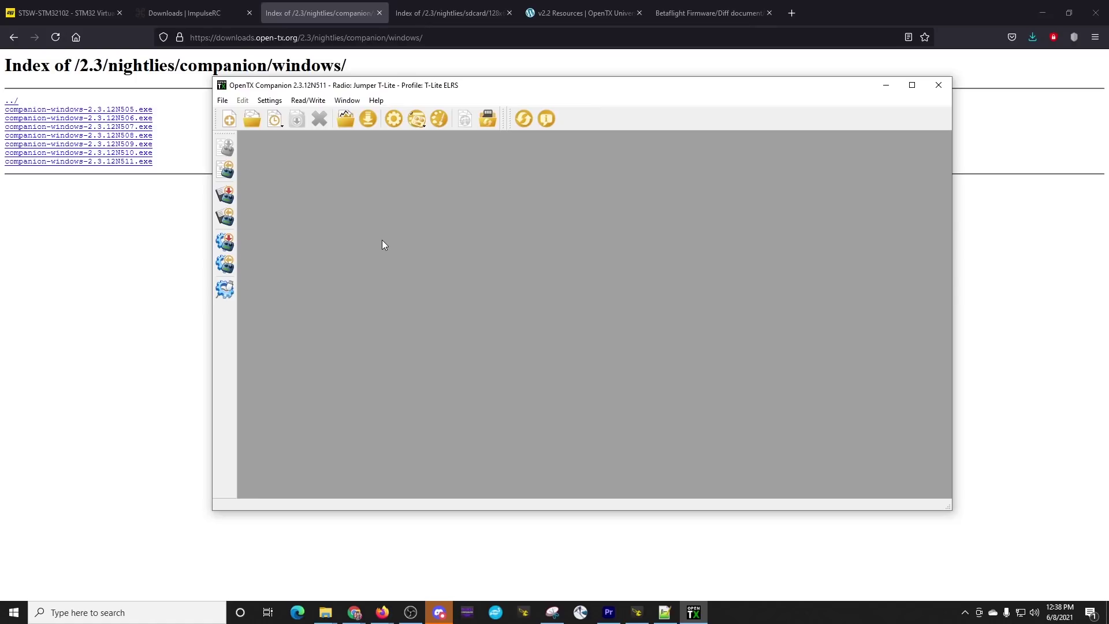
pyautogui.click(225, 169)
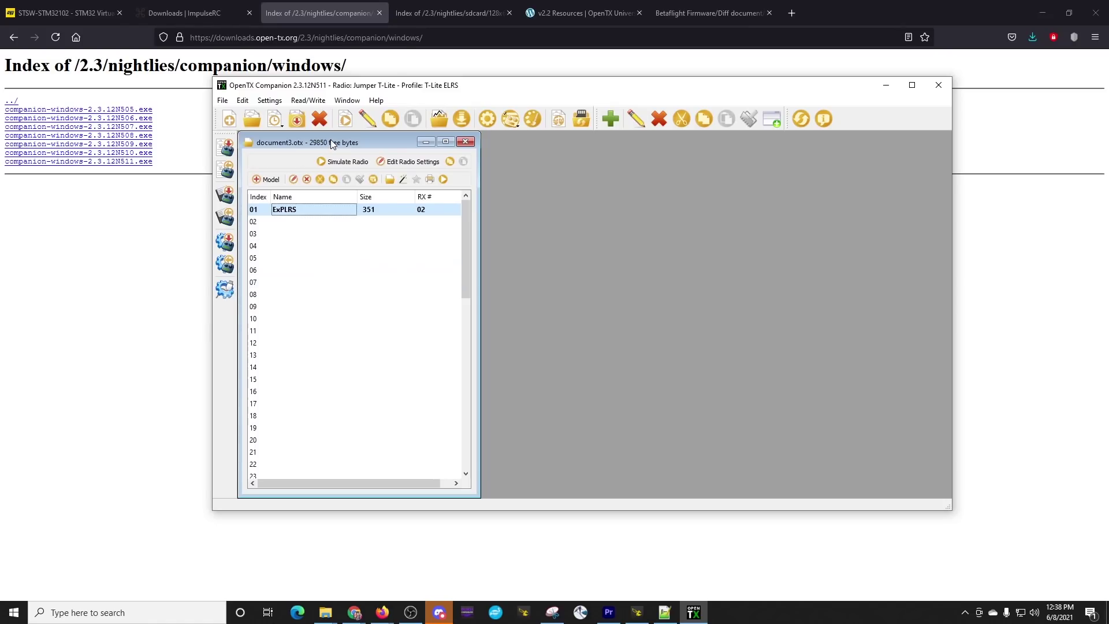
# Save the models and settings as T-lite ELRS bckup6-8-2021.otx in the Jumper T-Lite ELRS Backup folder.
pyautogui.click(222, 100)
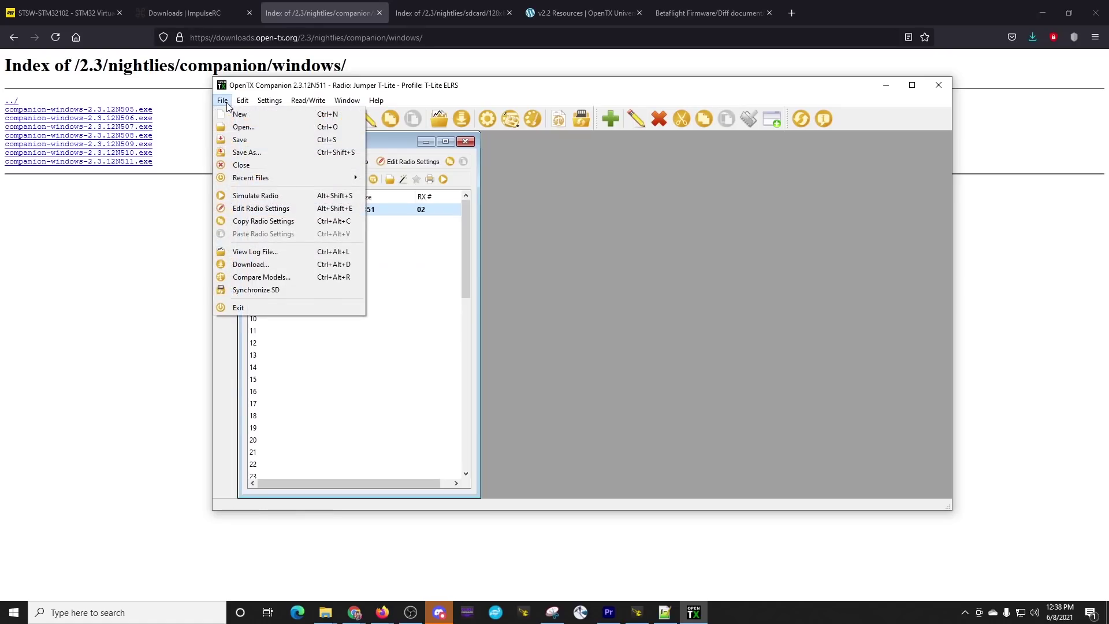
pyautogui.click(242, 151)
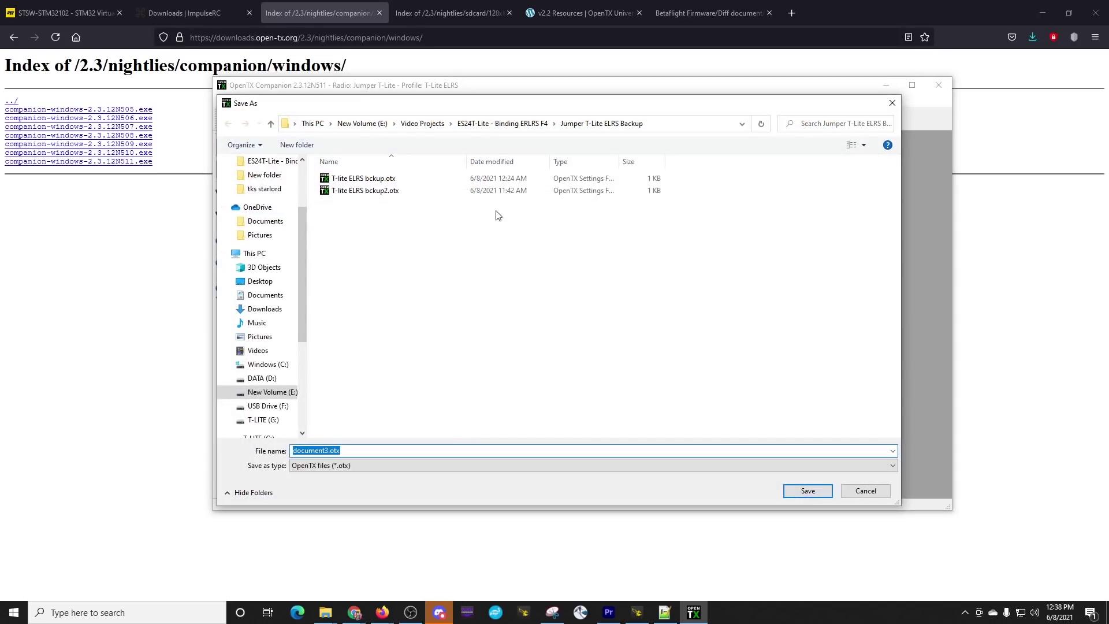
pyautogui.click(394, 192)
pyautogui.click(348, 450)
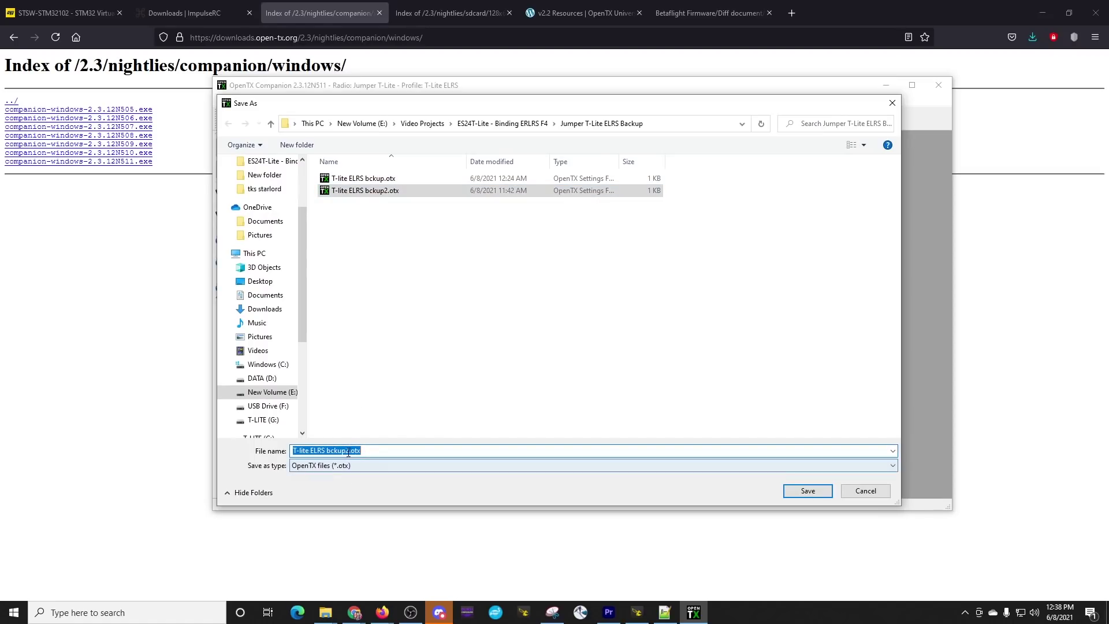
pyautogui.click(349, 450)
pyautogui.press('BackSpace')
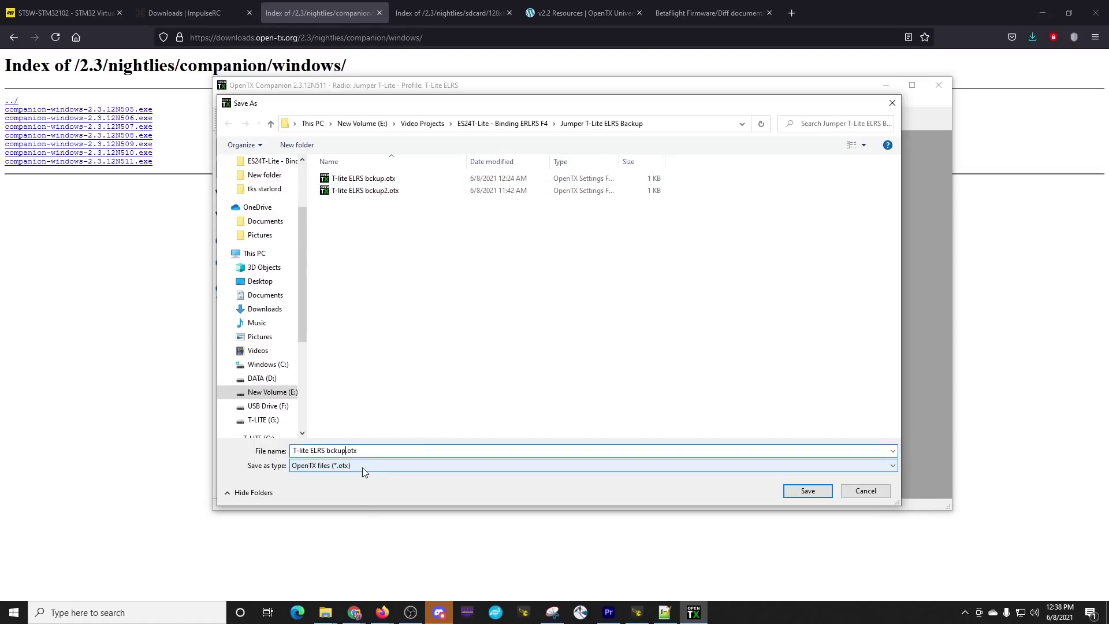
pyautogui.write('6-8-2021')
pyautogui.press('Return')
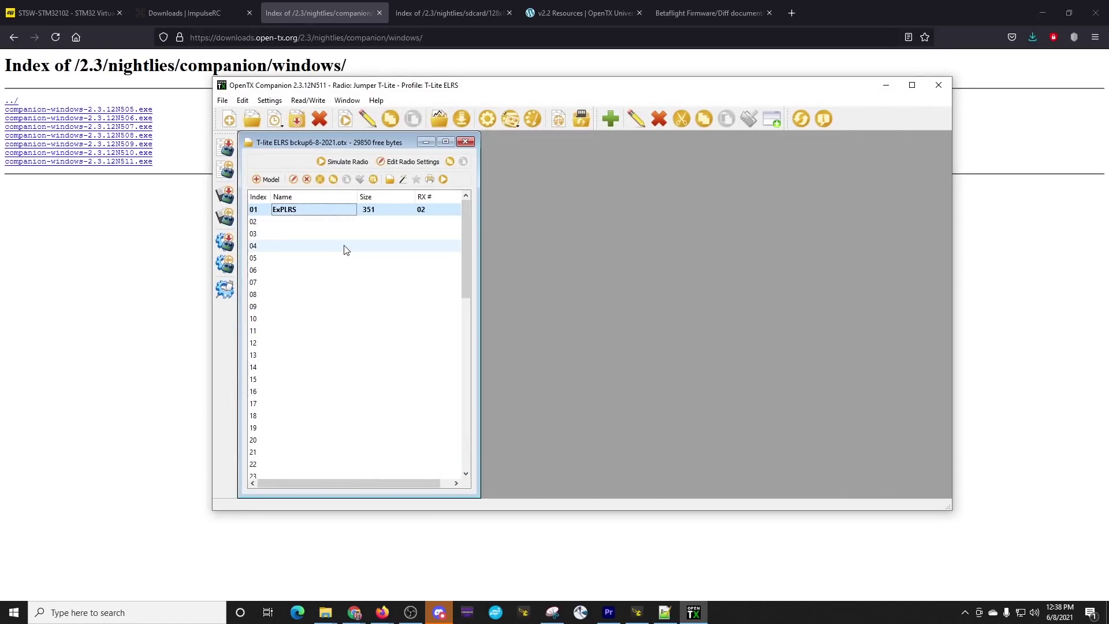
# Back up the radio to a file named T-Lite-ELRS-Model-Backup.bin in the Jumper T-Lite ELRS Backup folder.
pyautogui.click(230, 221)
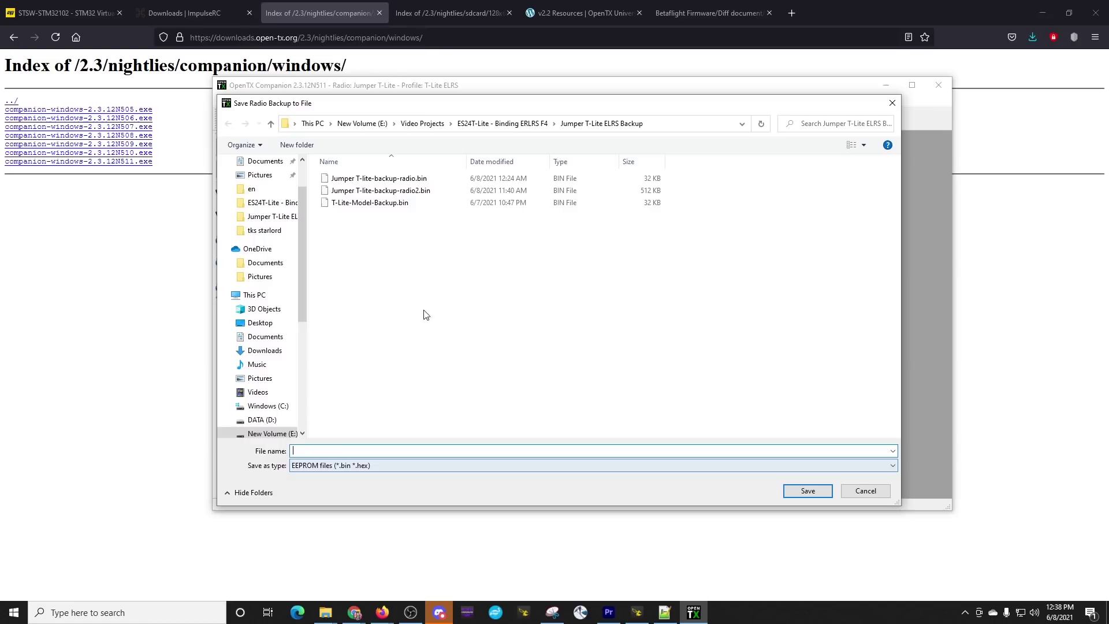
pyautogui.click(408, 207)
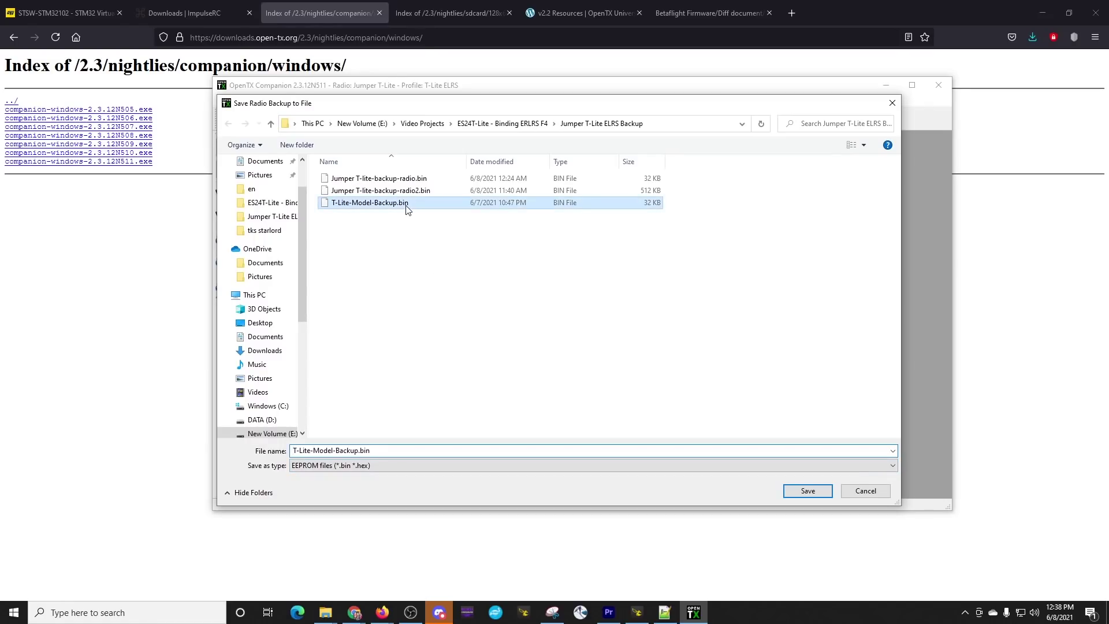
pyautogui.click(312, 450)
pyautogui.click(312, 450)
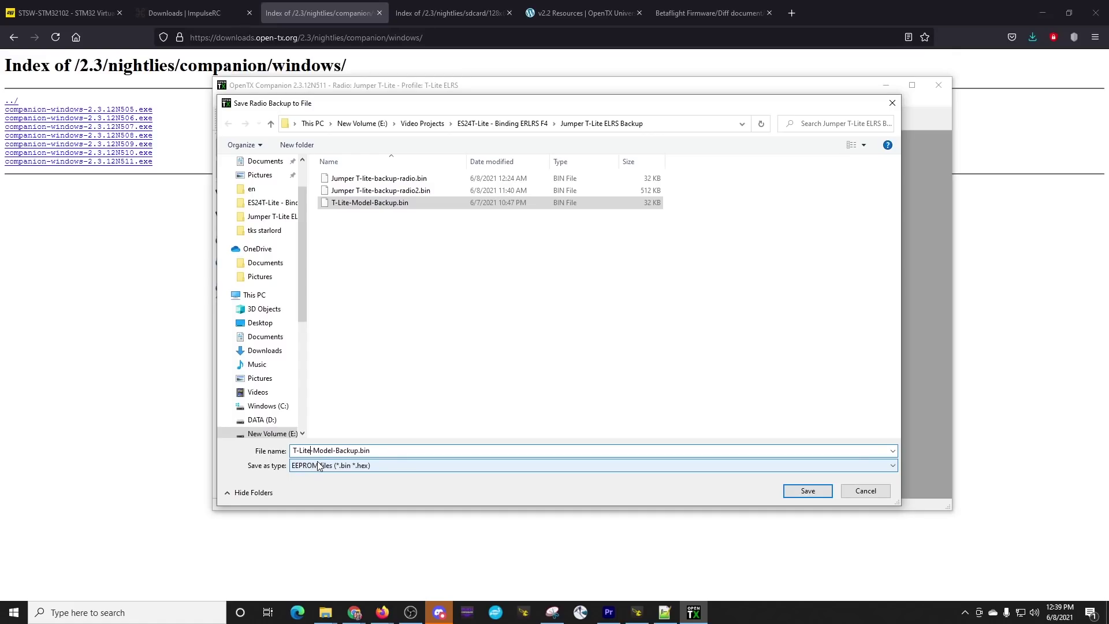
pyautogui.write('-E')
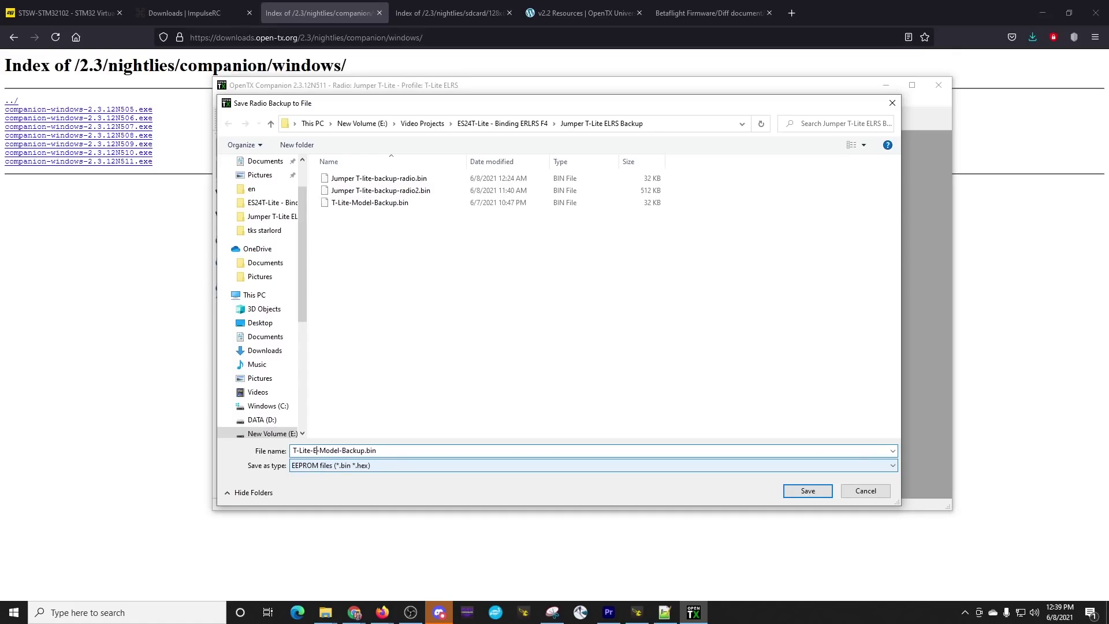
pyautogui.write('OR')
pyautogui.press('BackSpace')
pyautogui.press('BackSpace')
pyautogui.write('LRS')
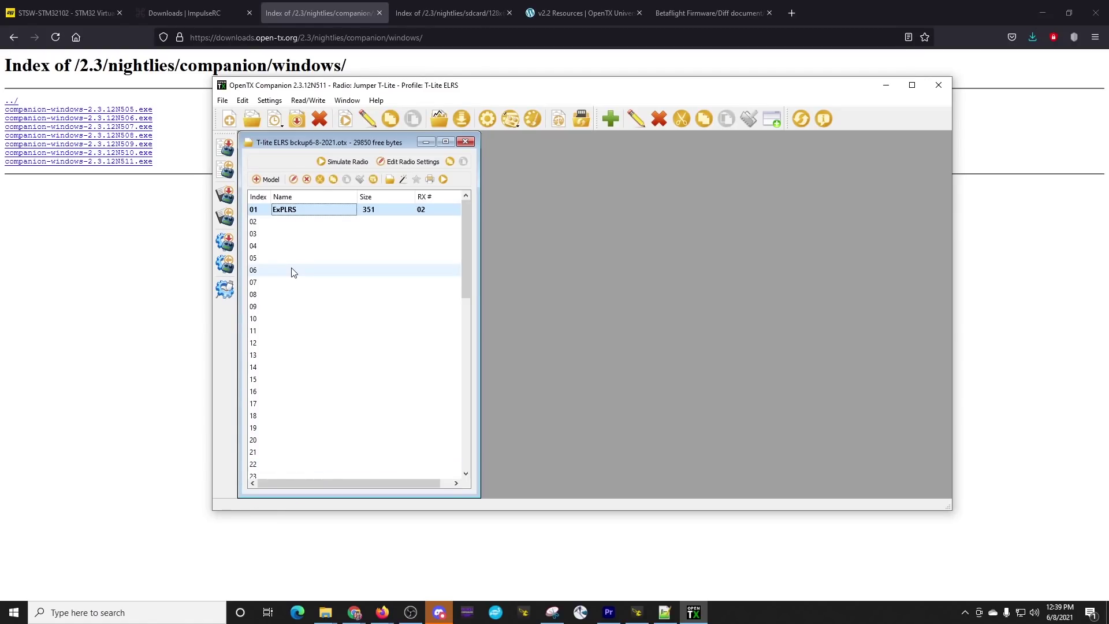
# Read the radio firmware to a file named T-Lite-ELRS-6-8-2011 in the Jumper T-Lite ELRS Backup folder.
pyautogui.click(225, 263)
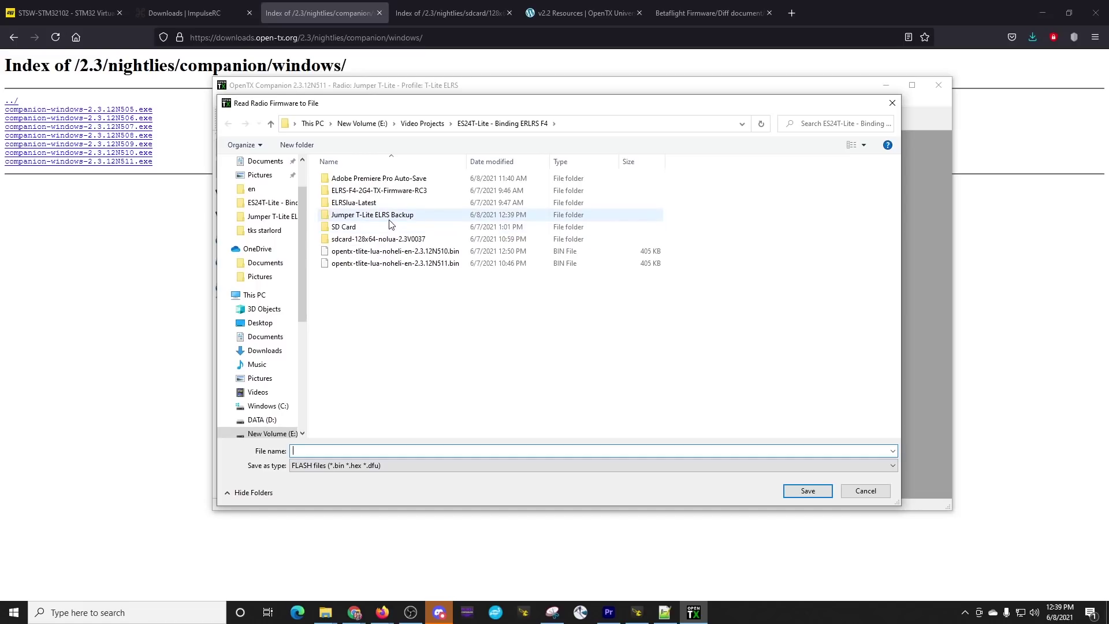
pyautogui.doubleClick(372, 214)
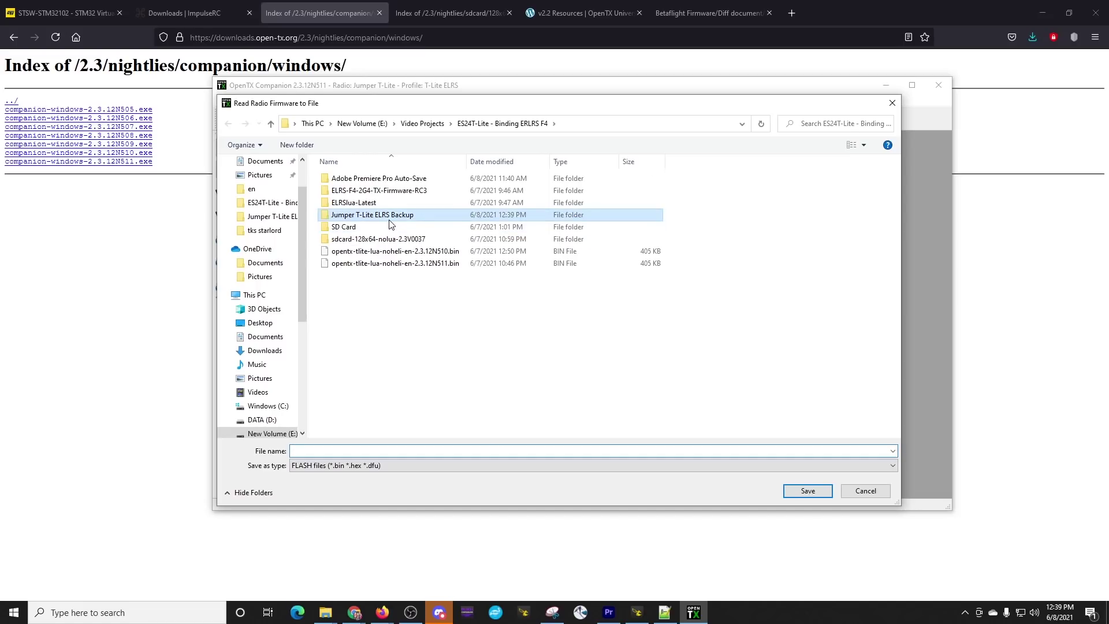
pyautogui.click(345, 448)
pyautogui.write('T-Lite-')
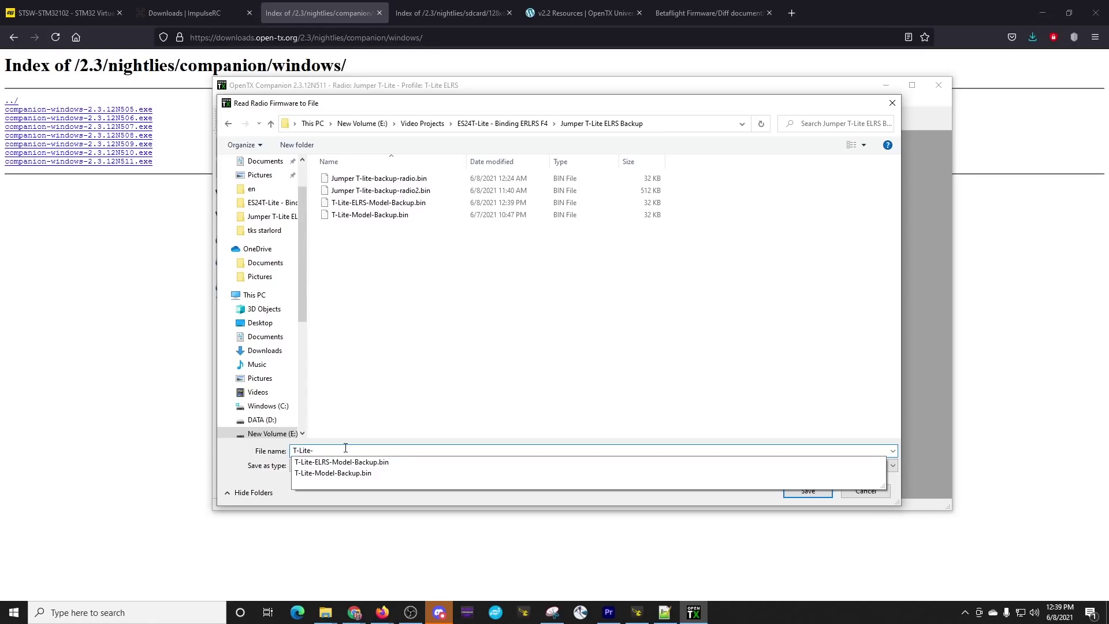
pyautogui.write('ELRS')
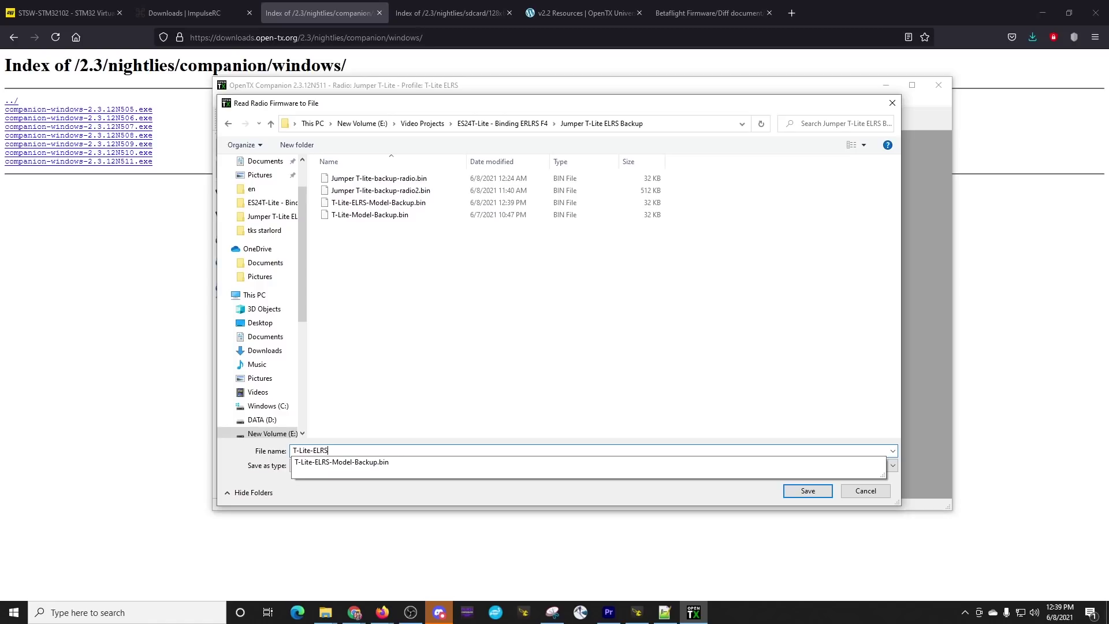
pyautogui.write('-6-8-201')
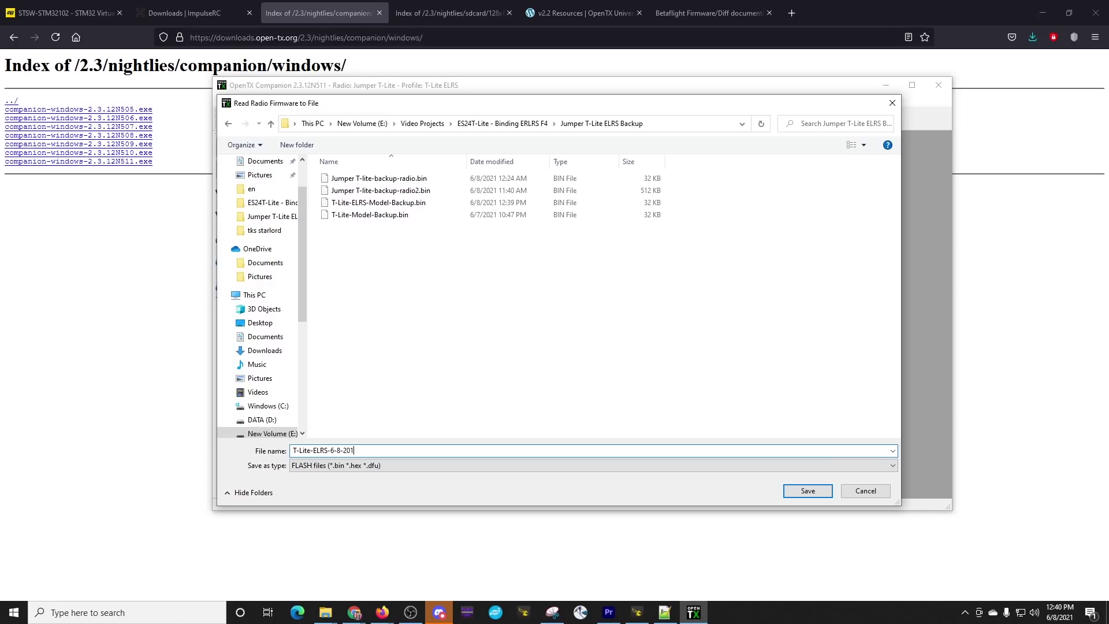
pyautogui.write('1')
pyautogui.press('Return')
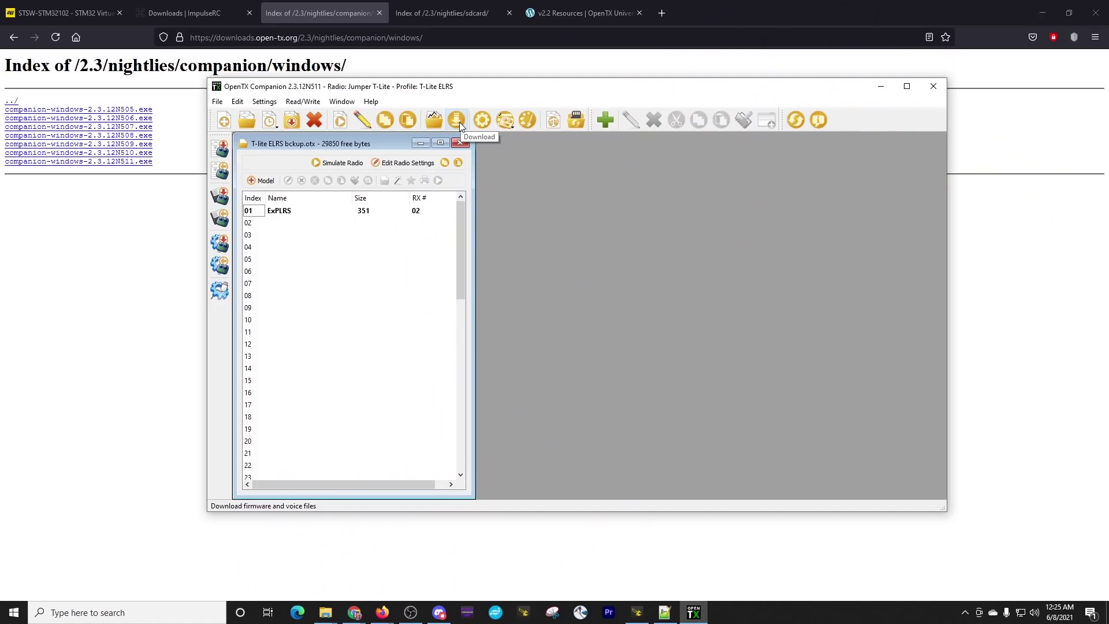
# Check for firmware updates and download the firmware as opentx-tlite-lua-noheli-en-2.3.12N511.bin in the ES24T-Lite project folder.
pyautogui.click(459, 123)
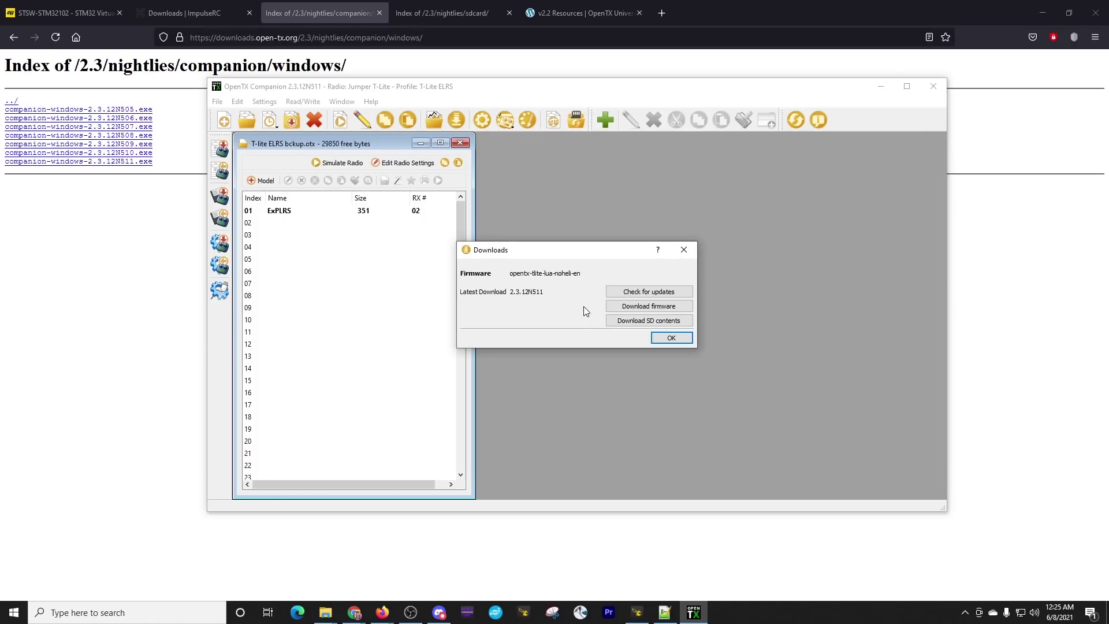
pyautogui.click(655, 291)
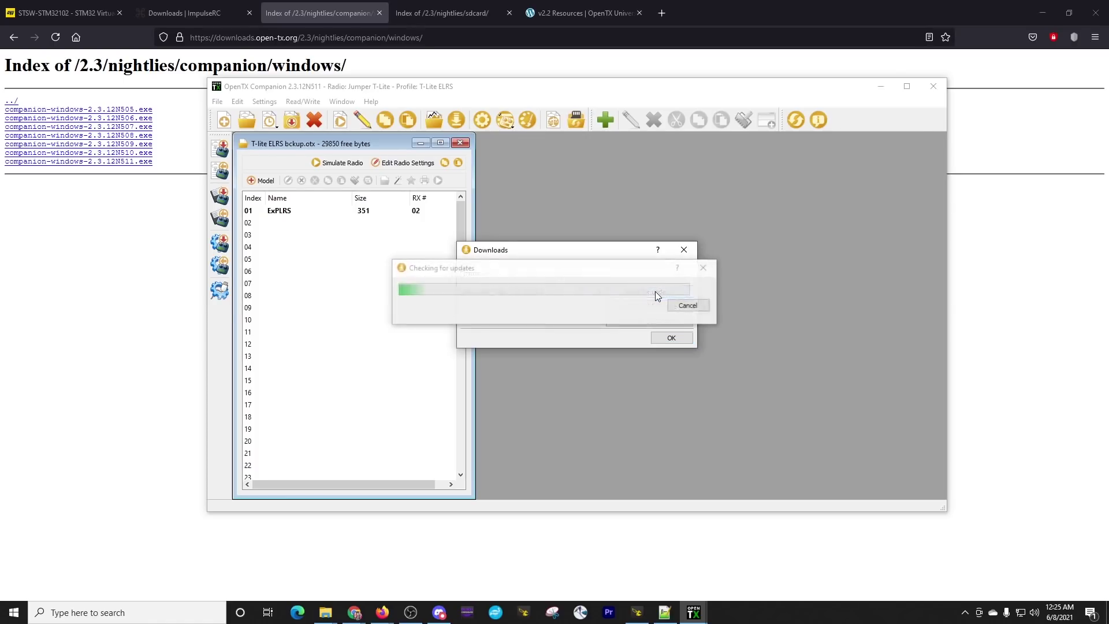
pyautogui.click(601, 313)
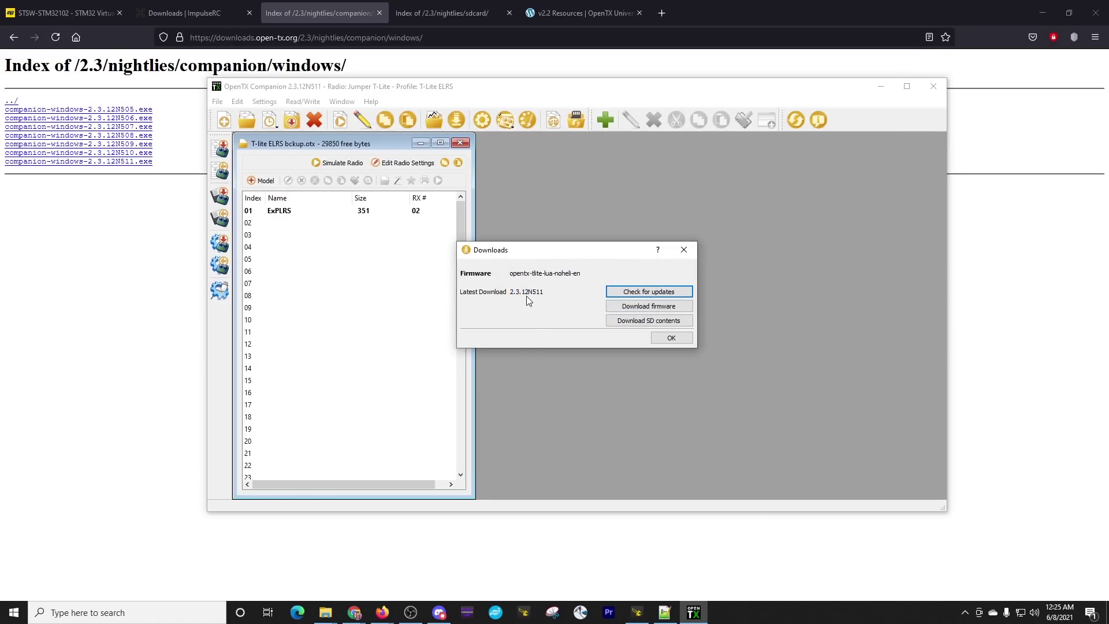
pyautogui.click(629, 307)
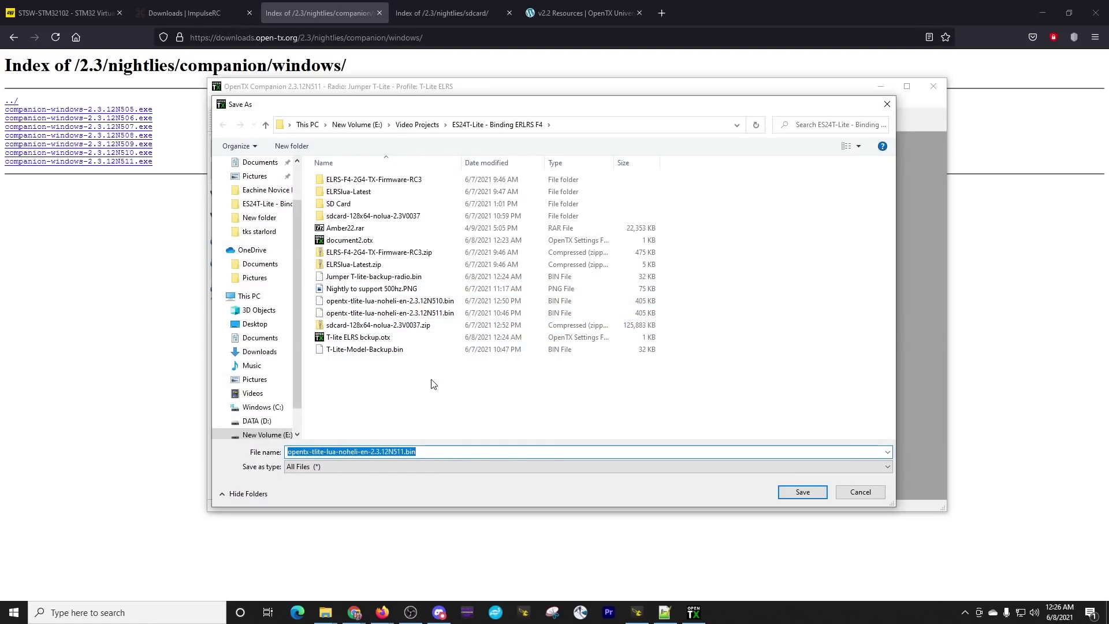
pyautogui.click(445, 315)
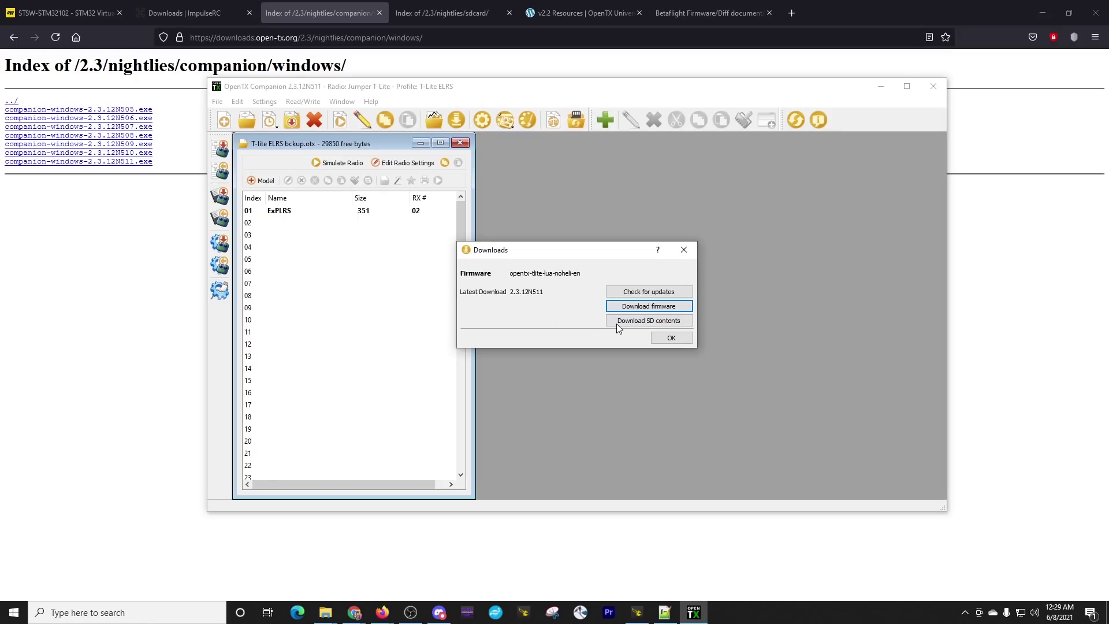
# Locate sdcard-128x64-2.3V0037.zip in the nightly 128x64 SD card downloads, and return to OpenTX Companion to close the Downloads dialog.
pyautogui.click(635, 321)
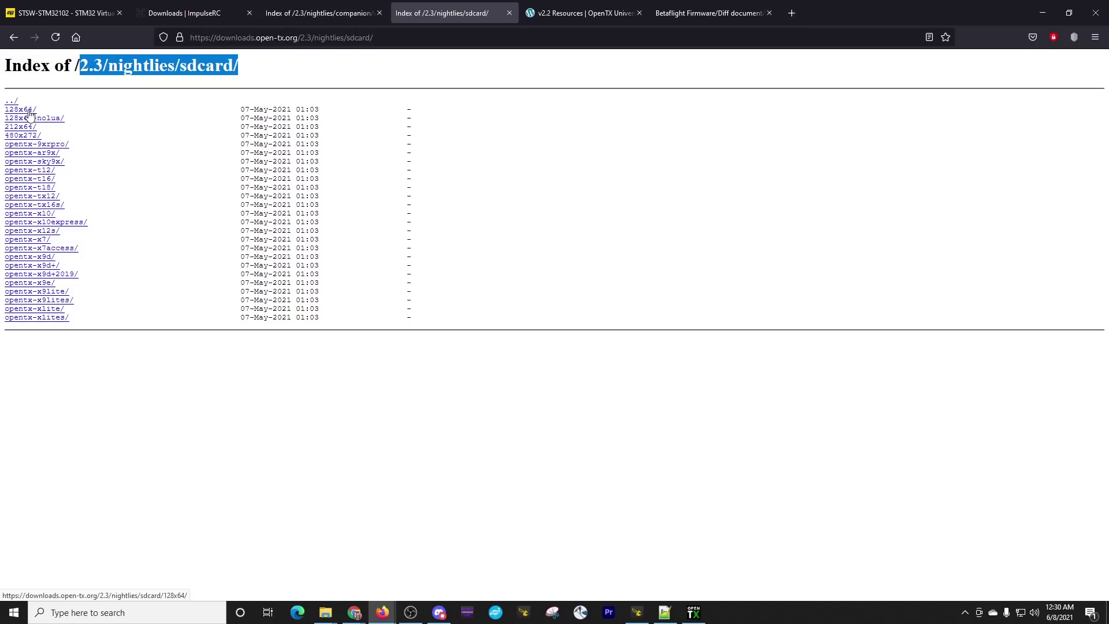
pyautogui.click(30, 111)
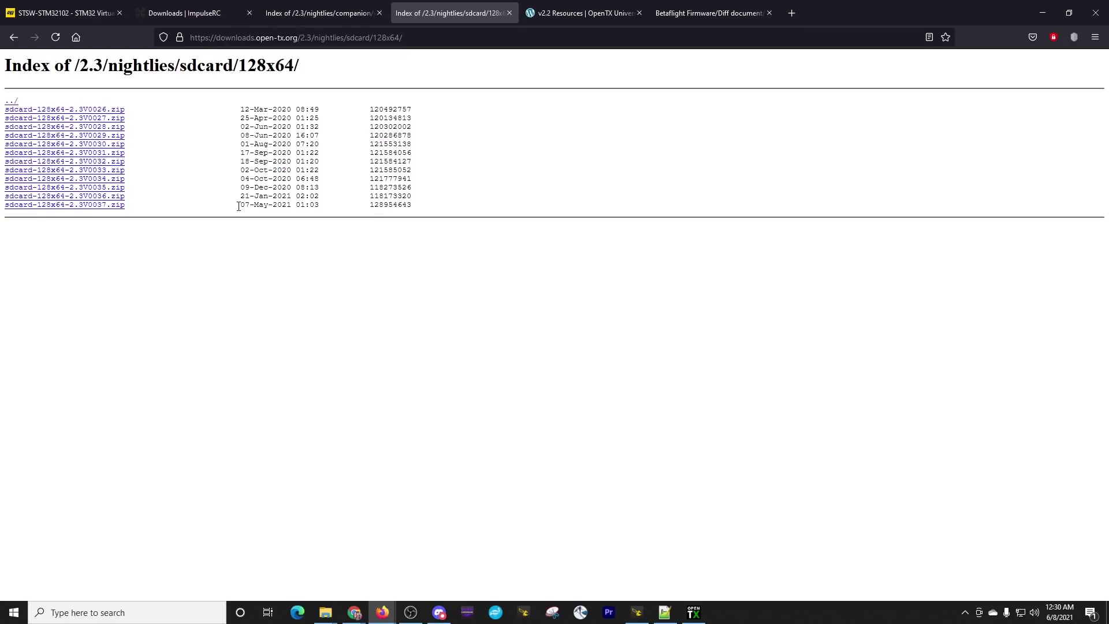
pyautogui.moveTo(238, 207); pyautogui.dragTo(5, 205)
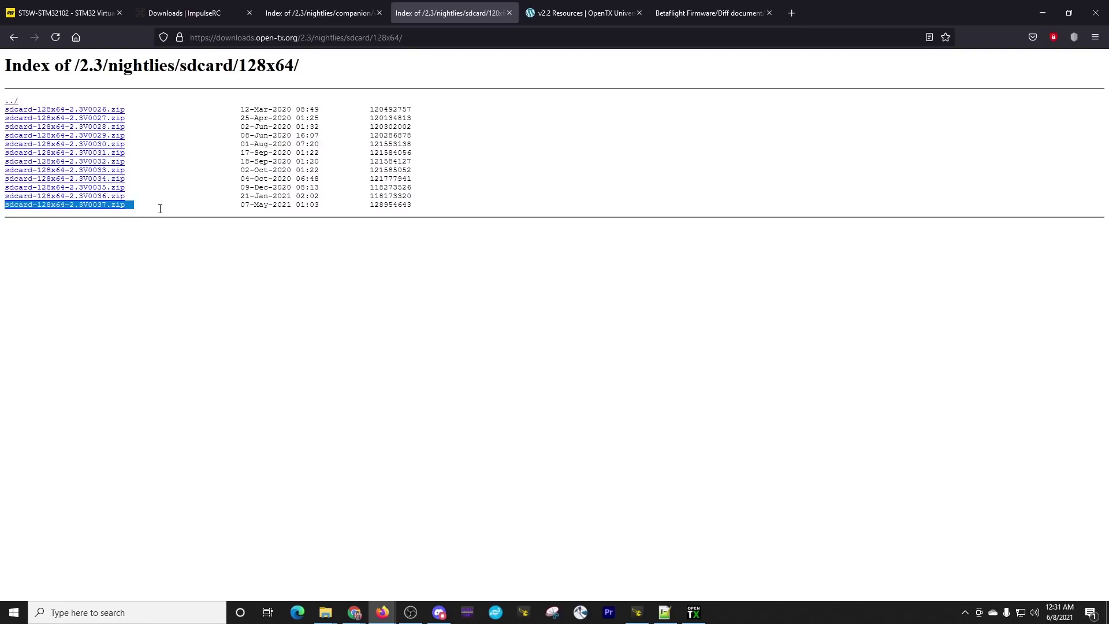
pyautogui.hotkey('alt', 'Tab')
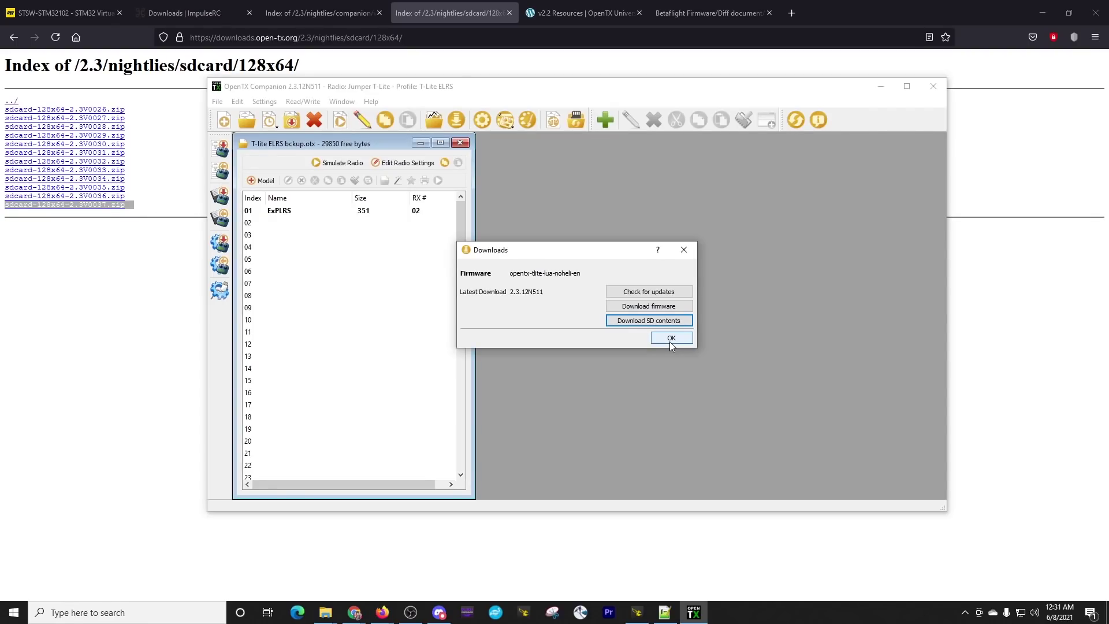
pyautogui.click(670, 339)
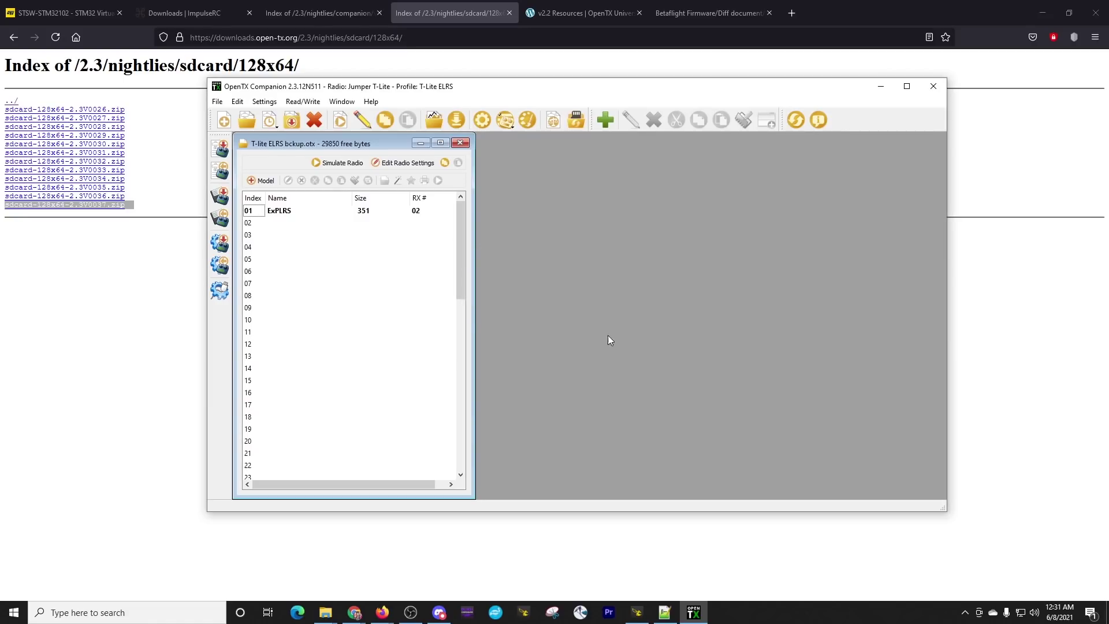
# Flash opentx-tlite-lua-noheli-en-2.3.12N511.bin to the radio with the firmware start screen and the hardware compatibility check, and dismiss the flashing log.
pyautogui.click(224, 243)
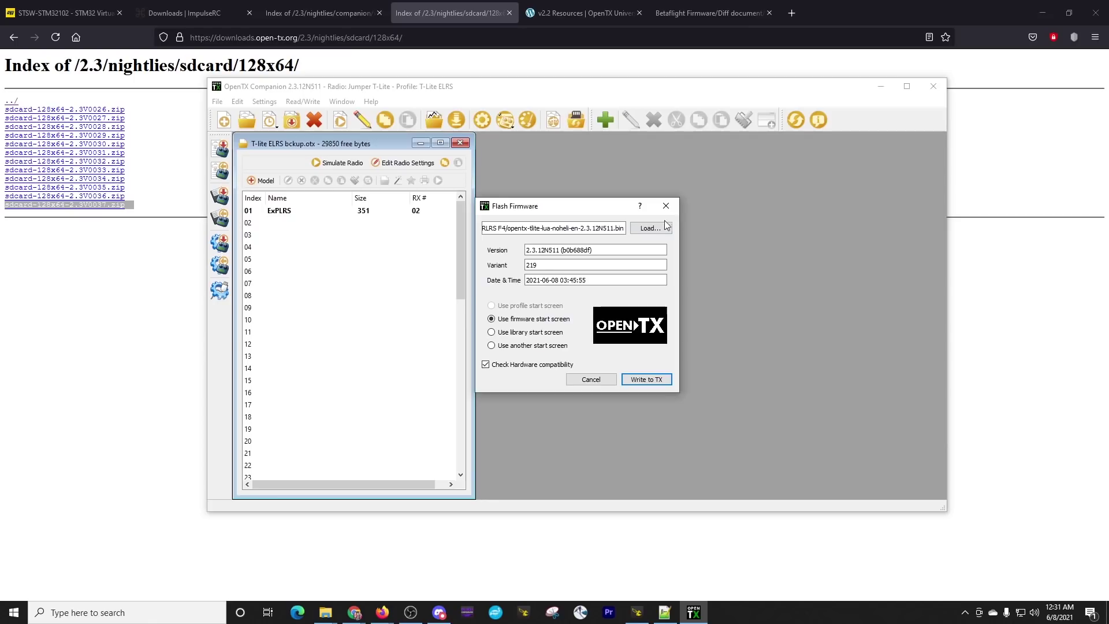
pyautogui.click(665, 226)
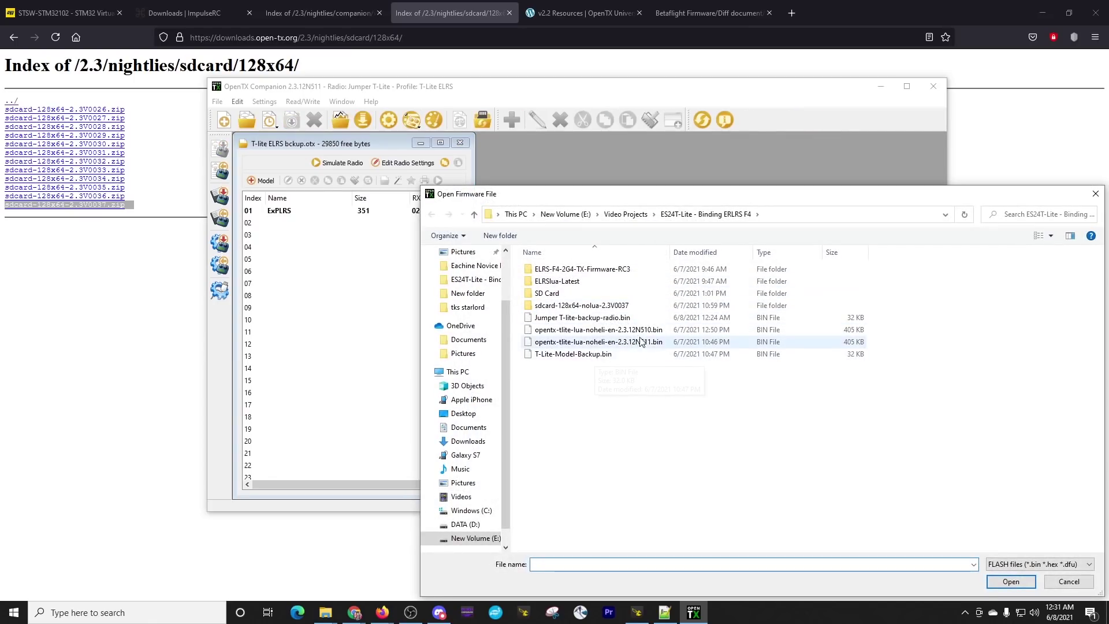
pyautogui.click(640, 342)
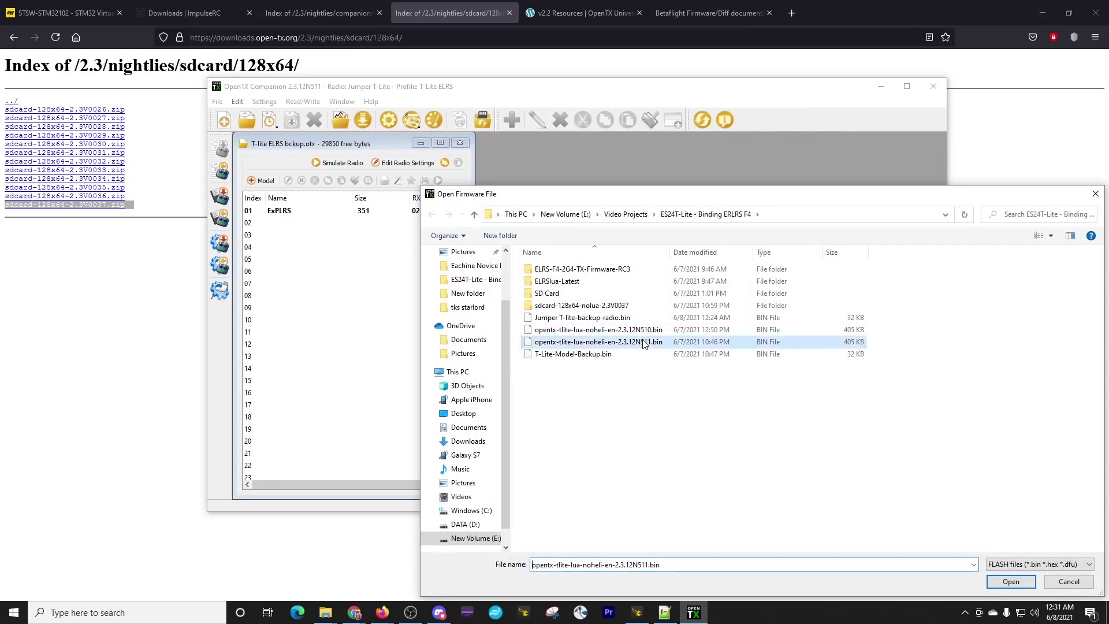
pyautogui.click(1012, 587)
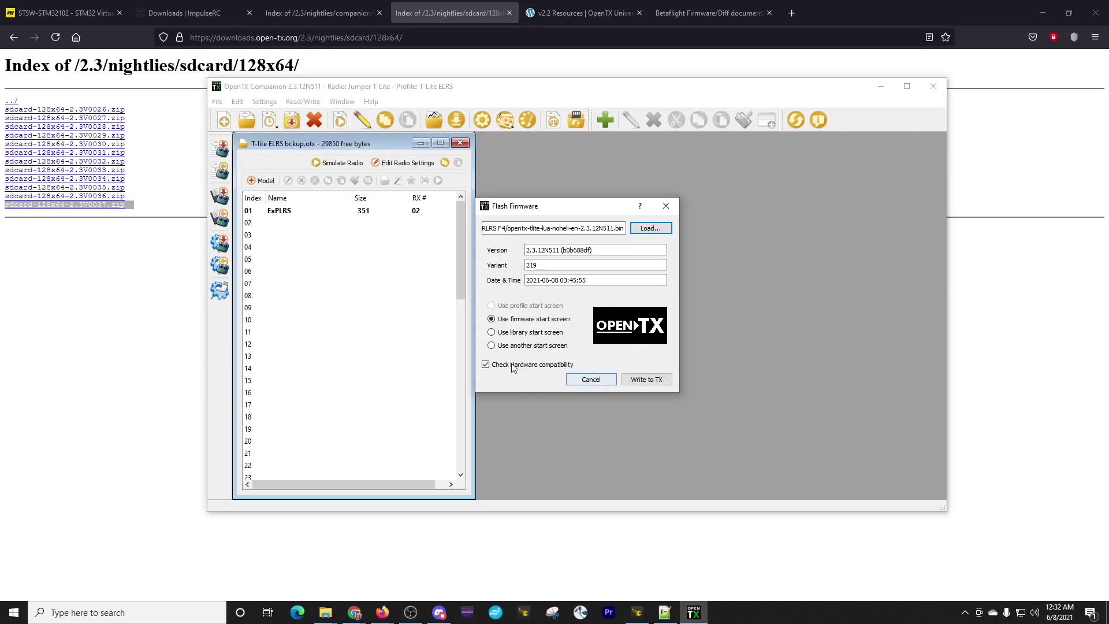
pyautogui.click(646, 380)
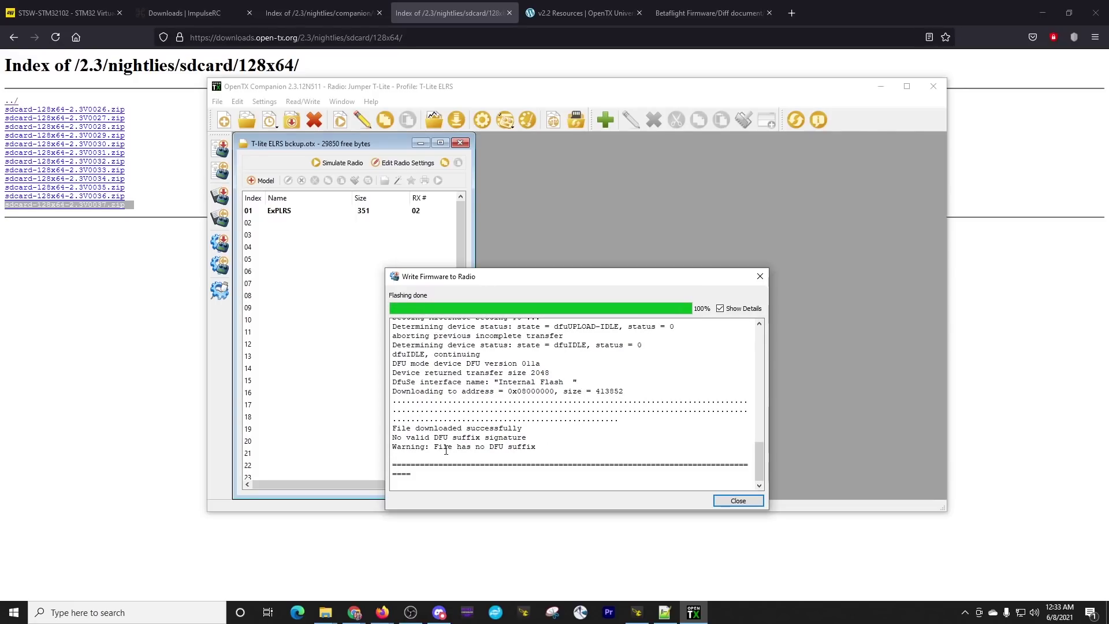
pyautogui.moveTo(434, 447); pyautogui.dragTo(541, 446)
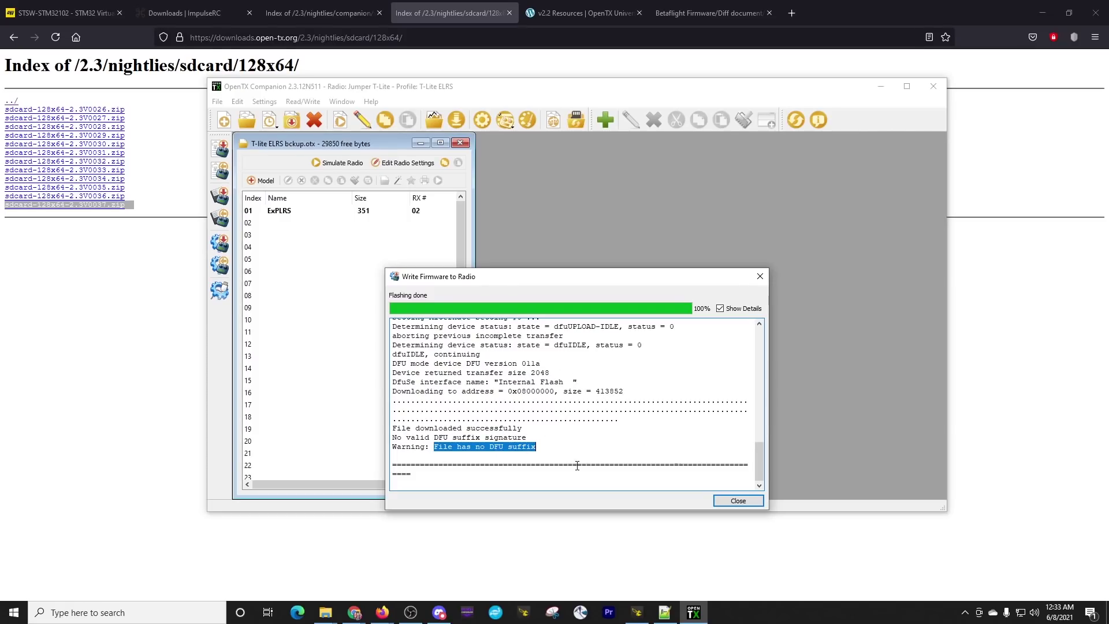
pyautogui.click(738, 500)
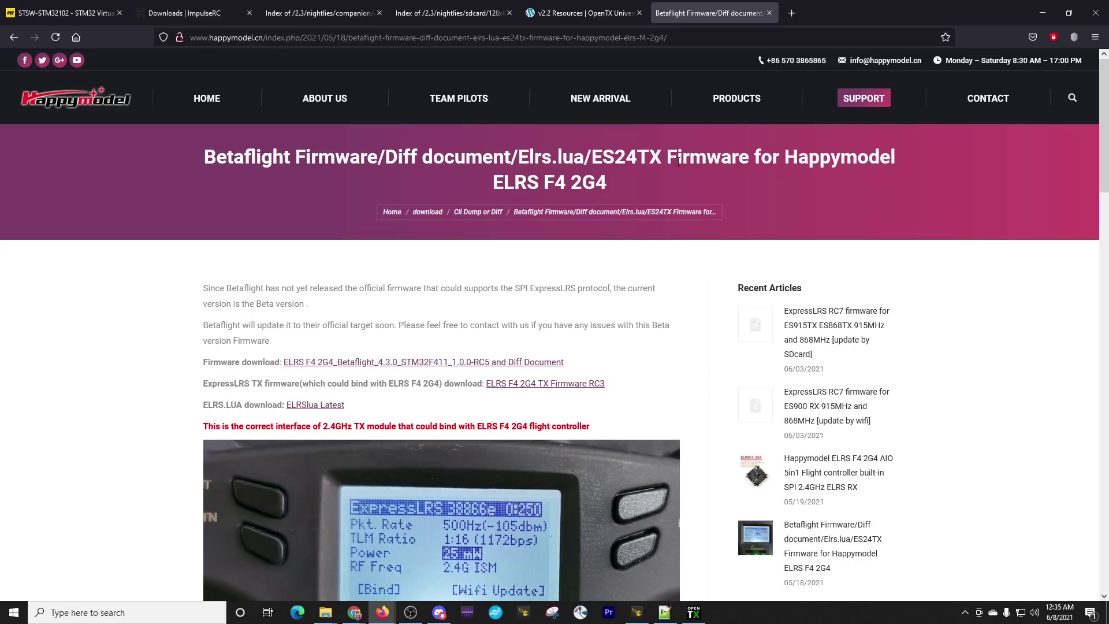
# Download the ELRSlua Latest archive from the Happymodel ELRS F4 2G4 page in Firefox and open it with Windows Explorer.
pyautogui.moveTo(668, 155); pyautogui.dragTo(595, 159)
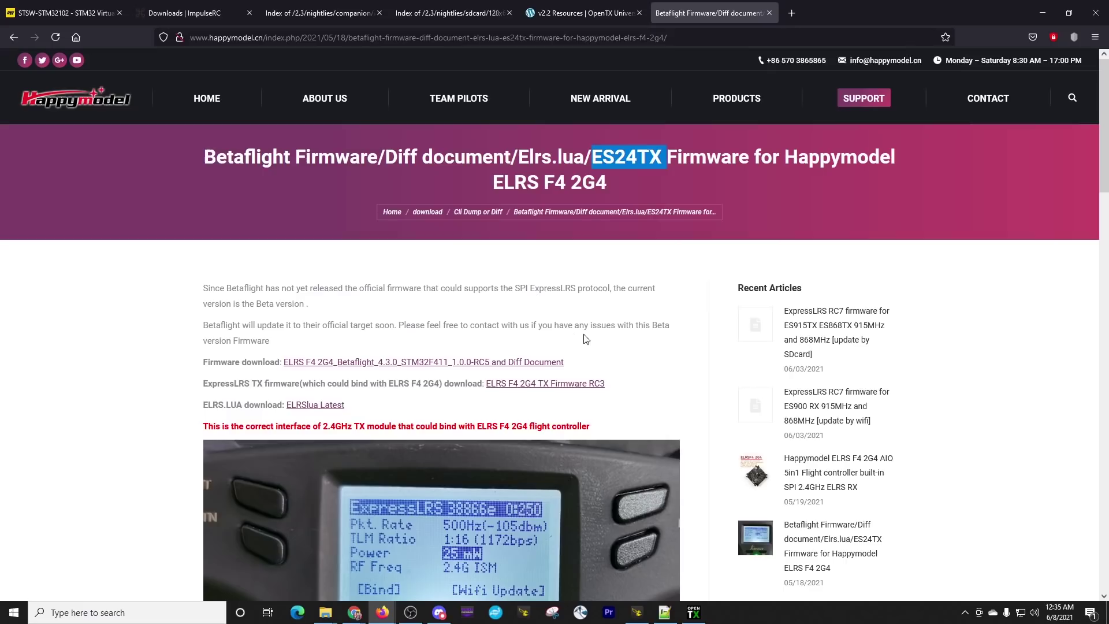
pyautogui.click(329, 405)
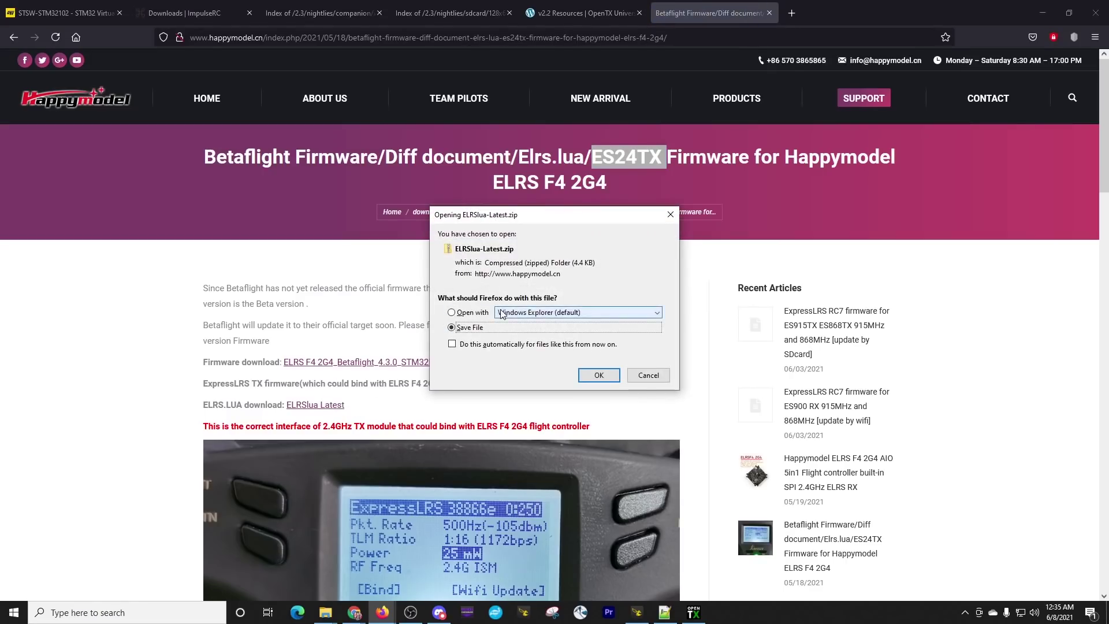
pyautogui.click(451, 312)
pyautogui.click(598, 375)
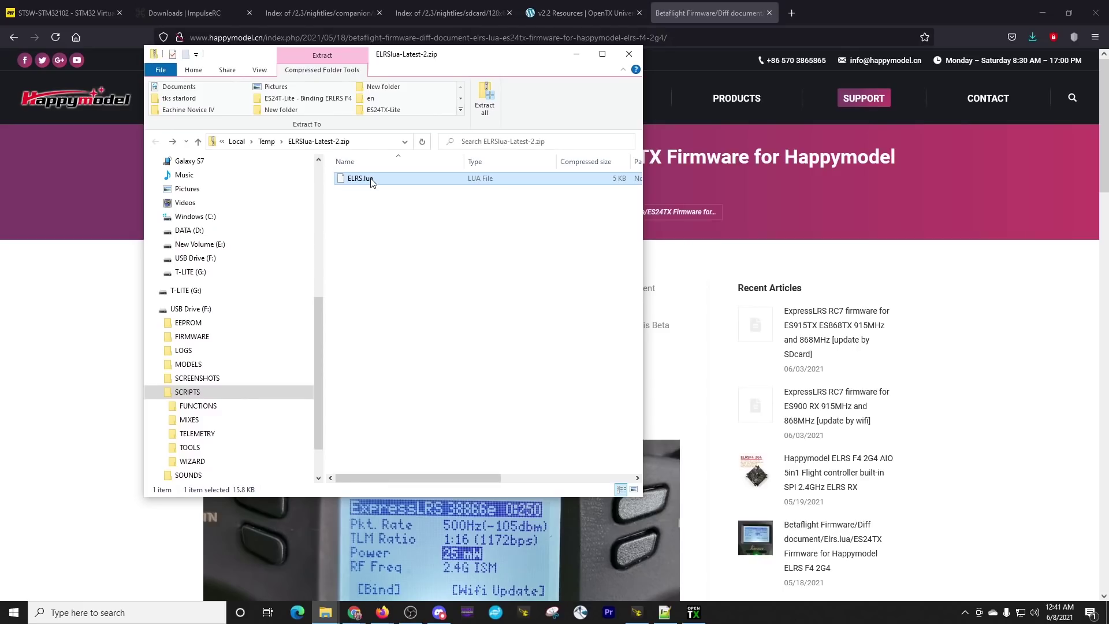
# Copy ELRS.lua from the archive into the SCRIPTS\TOOLS folder on USB Drive (F:).
pyautogui.rightClick(371, 182)
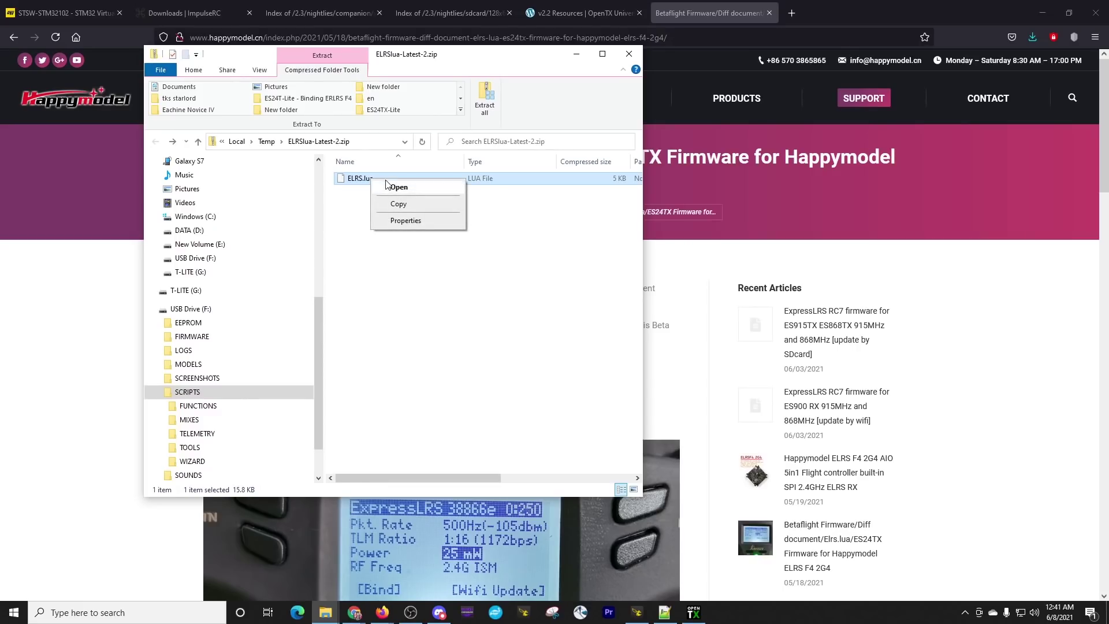
pyautogui.click(398, 203)
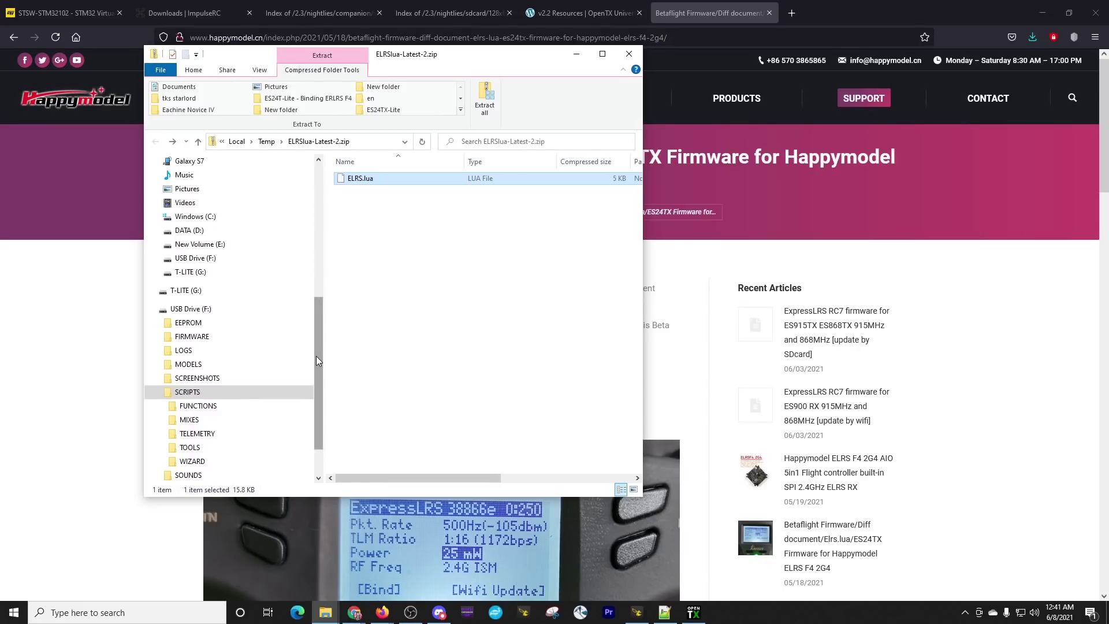
pyautogui.moveTo(316, 356); pyautogui.dragTo(316, 398)
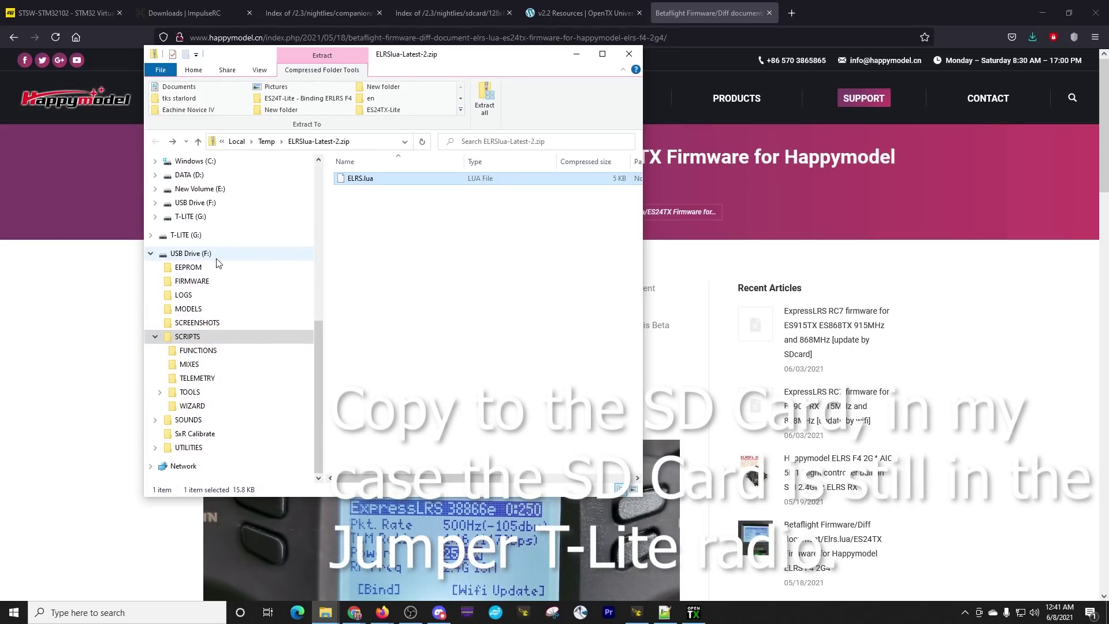
pyautogui.click(192, 392)
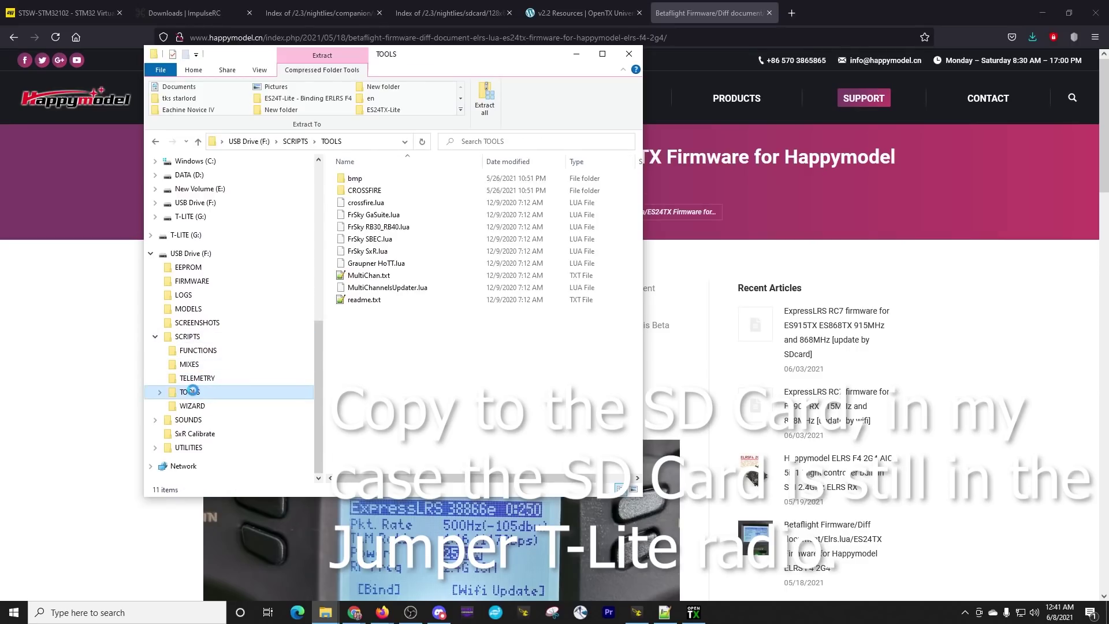
pyautogui.rightClick(413, 346)
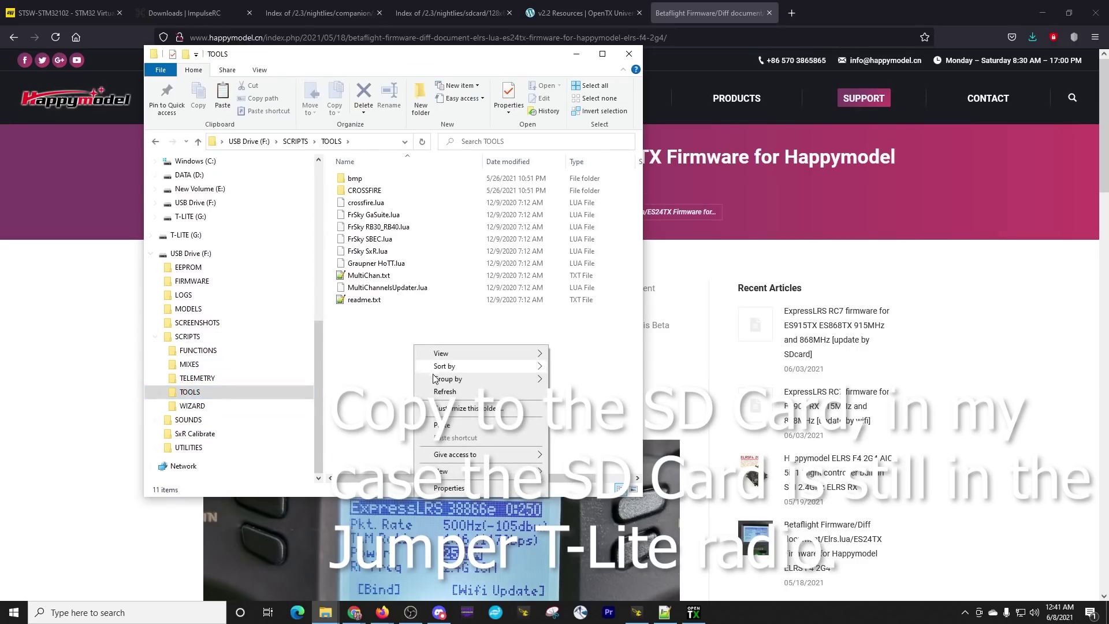
pyautogui.click(446, 425)
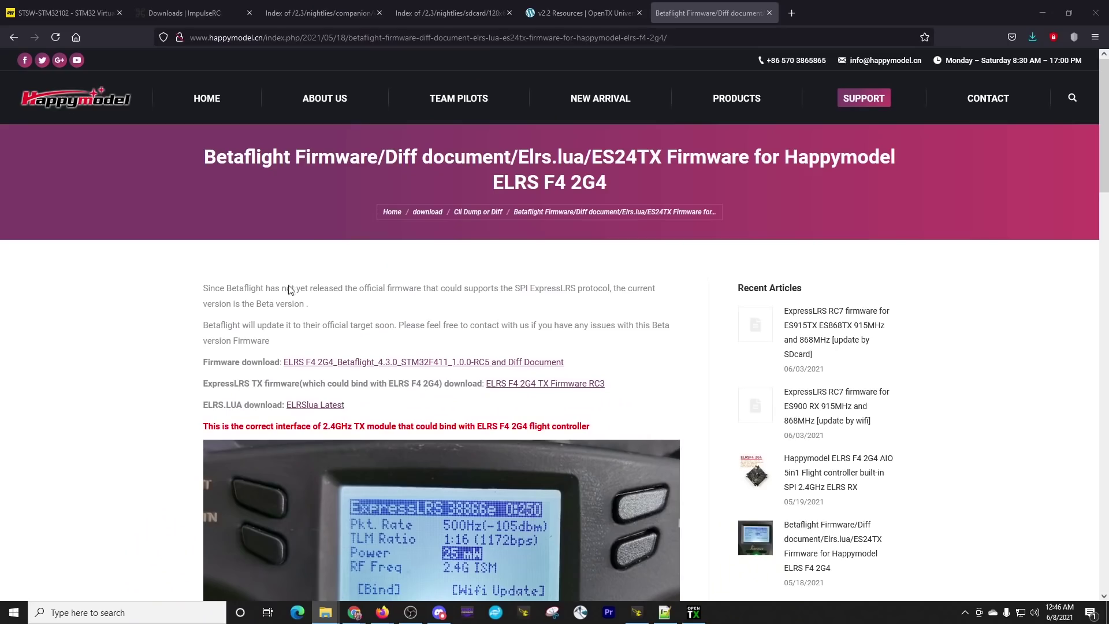
# Download the Amber22.rar sound pack from the OpenTX University v2.2 Resources page and open it with 7-Zip File Manager.
pyautogui.click(571, 16)
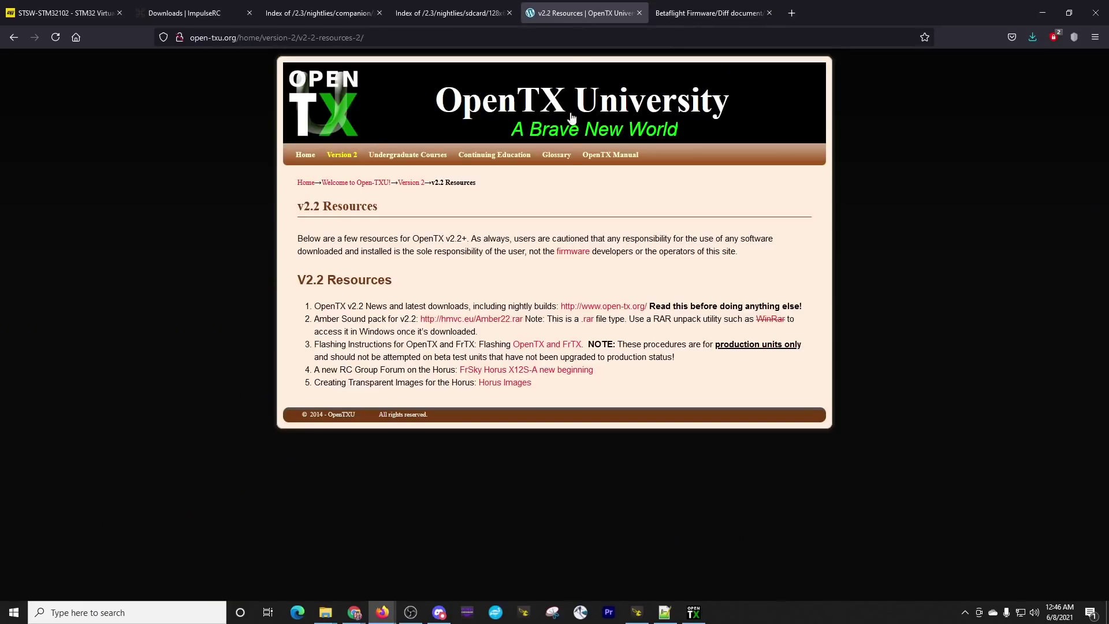
pyautogui.moveTo(484, 164)
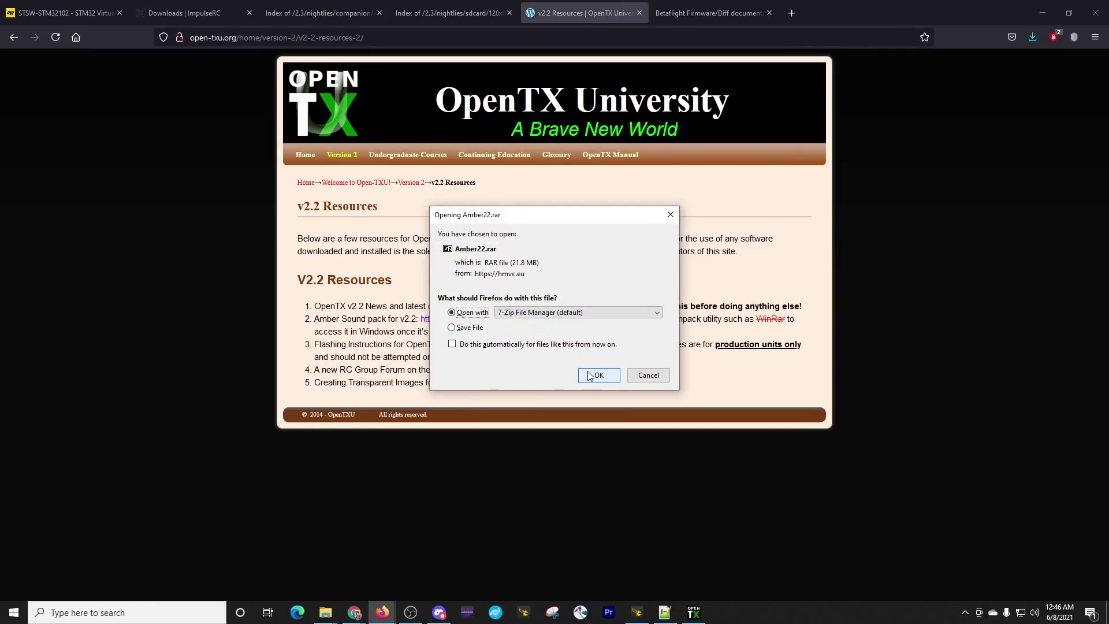
pyautogui.click(590, 375)
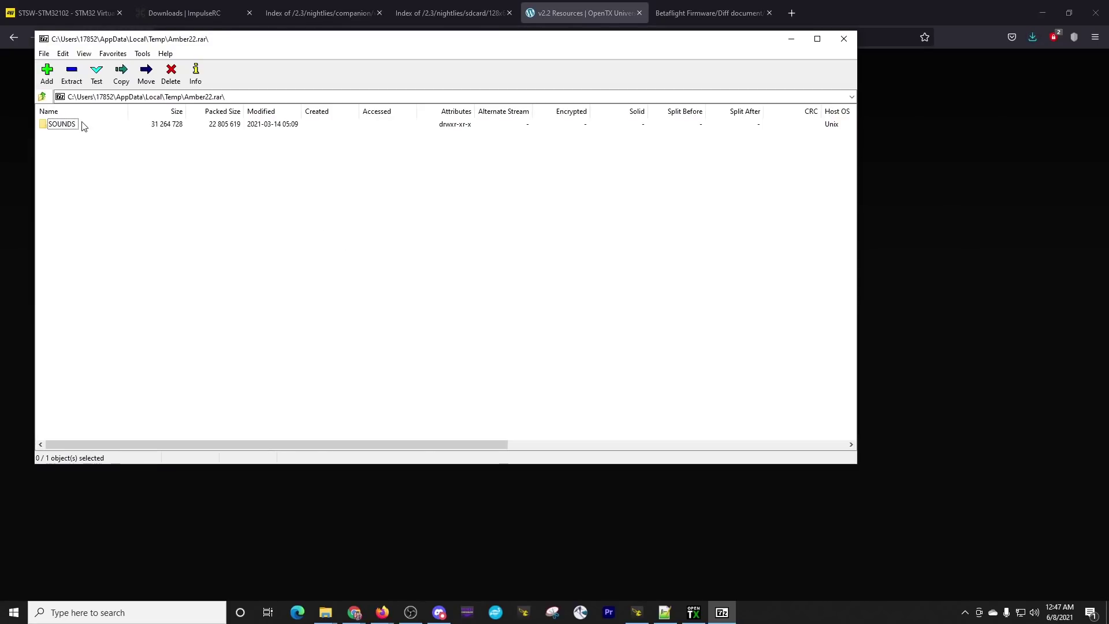
# Open the SOUNDS\en folder inside the Amber22.rar archive and look through its sound files.
pyautogui.click(74, 129)
pyautogui.doubleClick(74, 129)
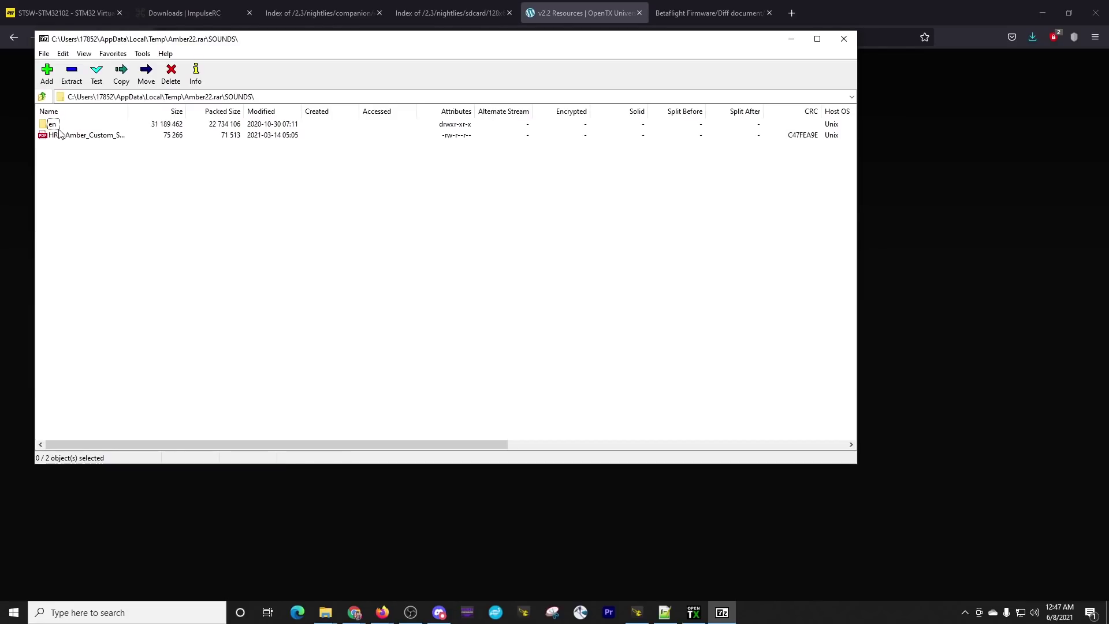
pyautogui.click(52, 126)
pyautogui.doubleClick(53, 125)
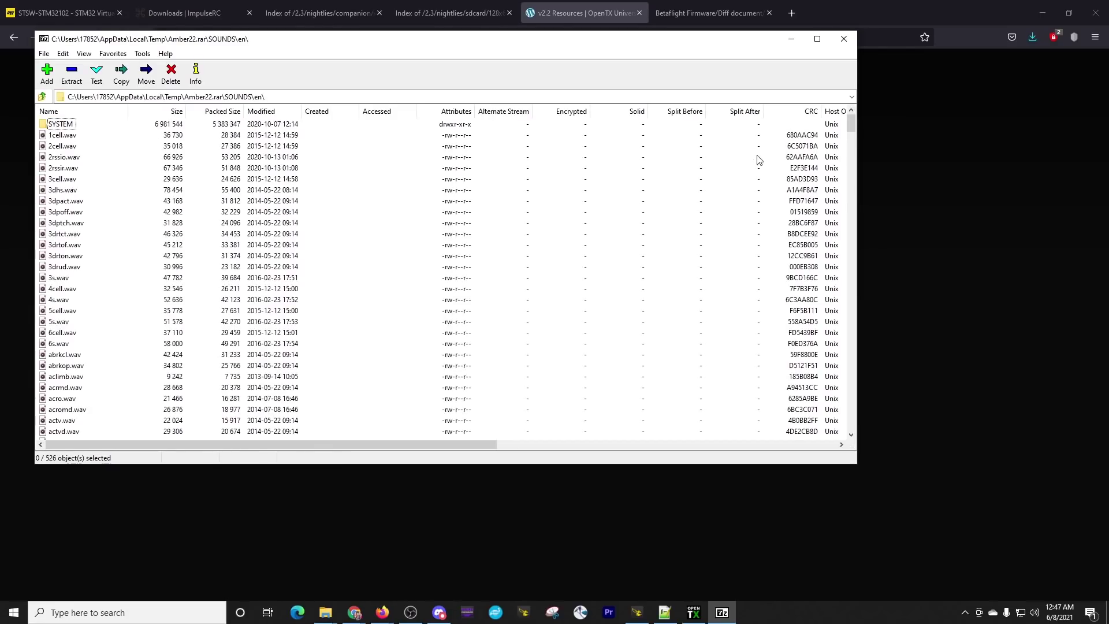
pyautogui.moveTo(857, 128); pyautogui.dragTo(864, 261)
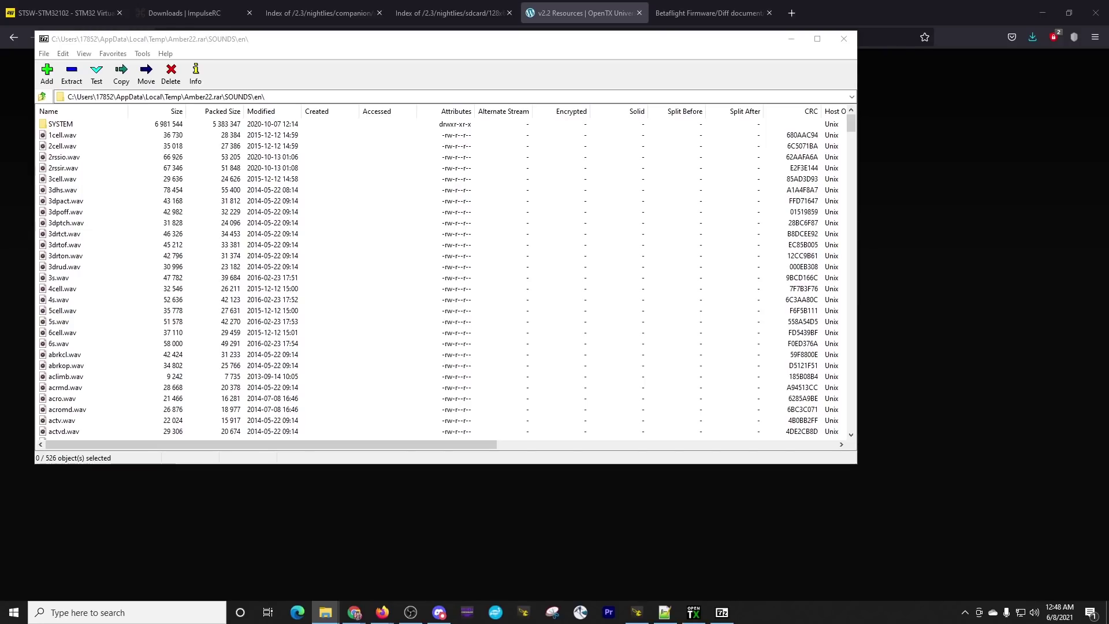
# Copy everything in the archive's en folder into SOUNDS\en on USB Drive (F:) in File Explorer, replacing the files with the same names.
pyautogui.hotkey('alt', 'Tab')
pyautogui.moveTo(604, 79); pyautogui.dragTo(525, 52)
pyautogui.click(72, 126)
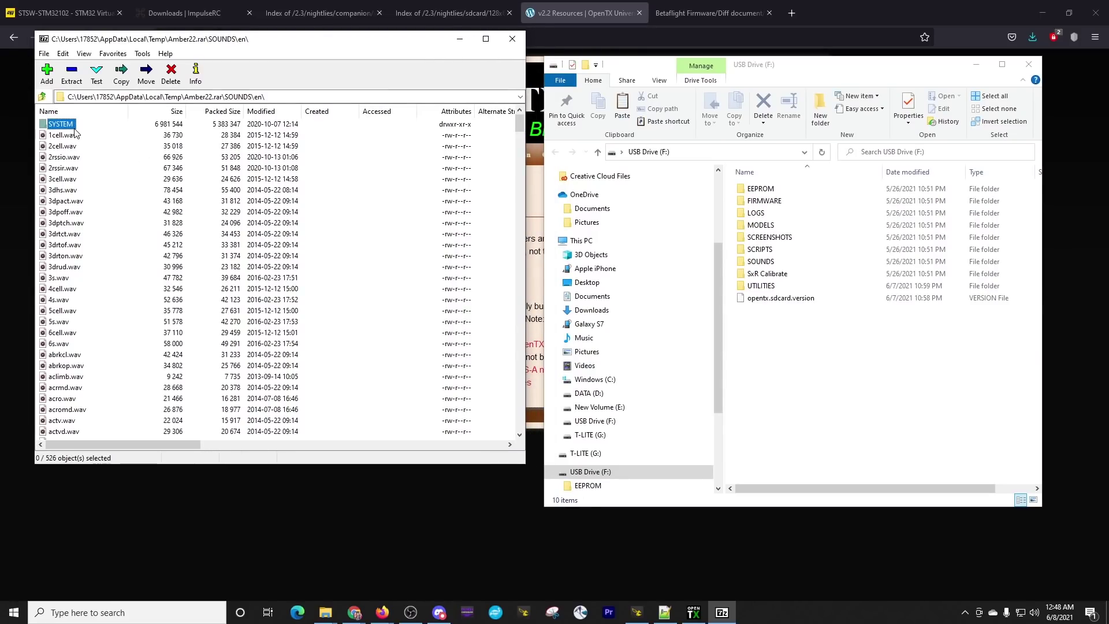
pyautogui.hotkey('ctrl', 'a')
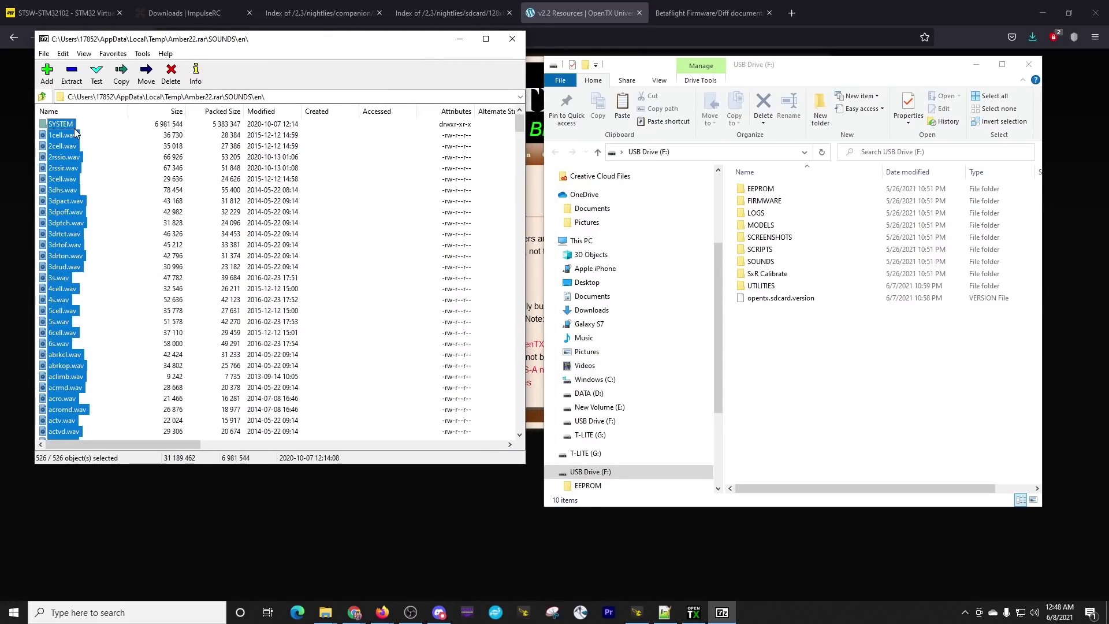
pyautogui.doubleClick(814, 261)
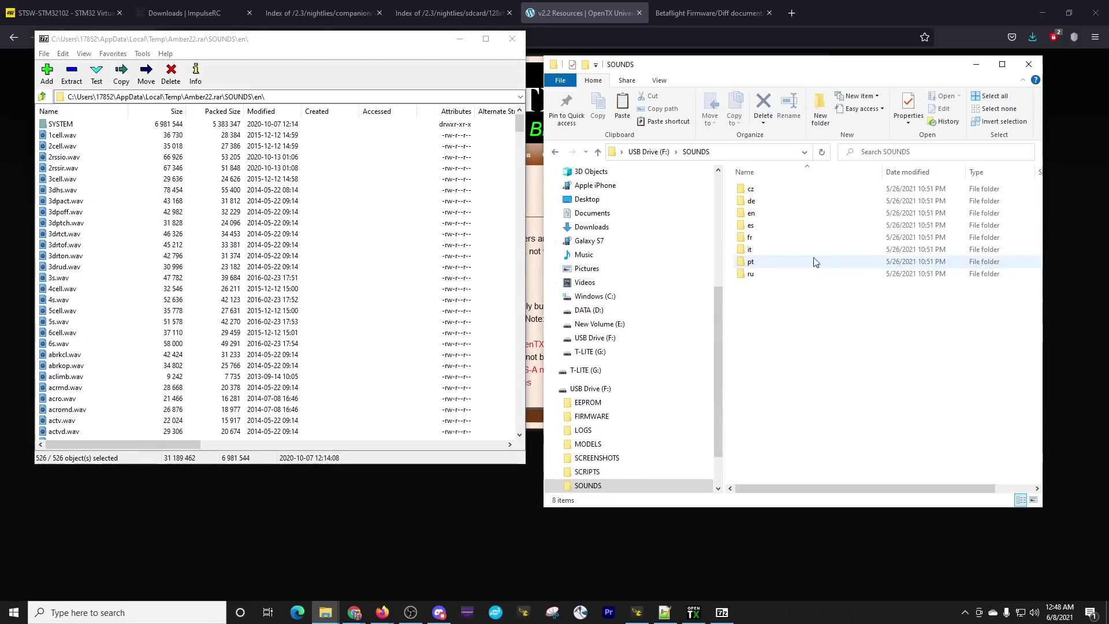
pyautogui.doubleClick(763, 213)
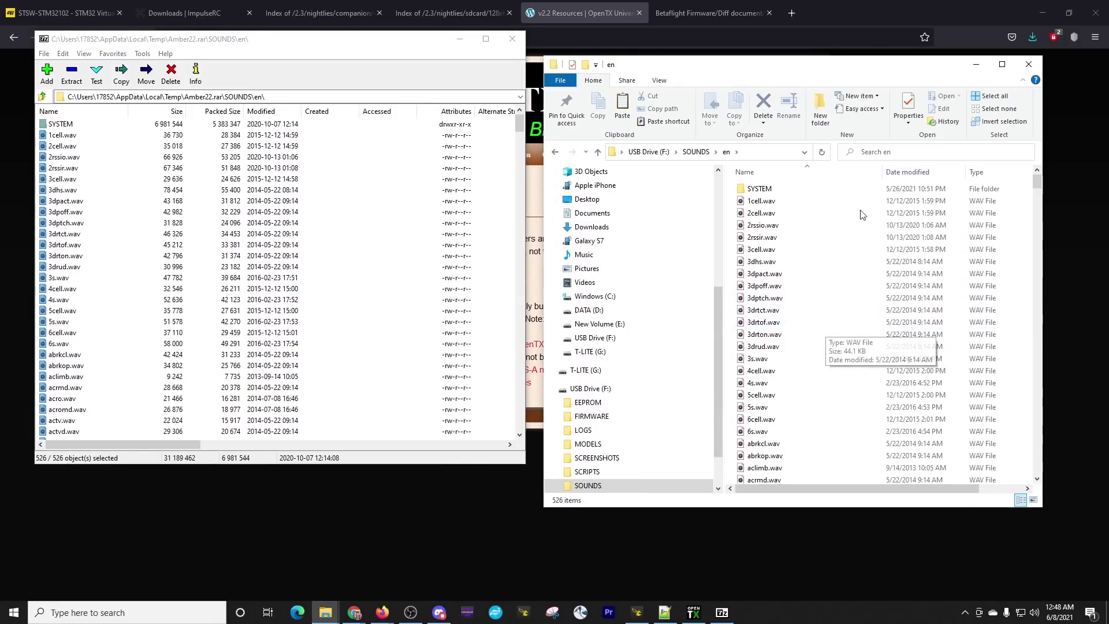
pyautogui.click(67, 212)
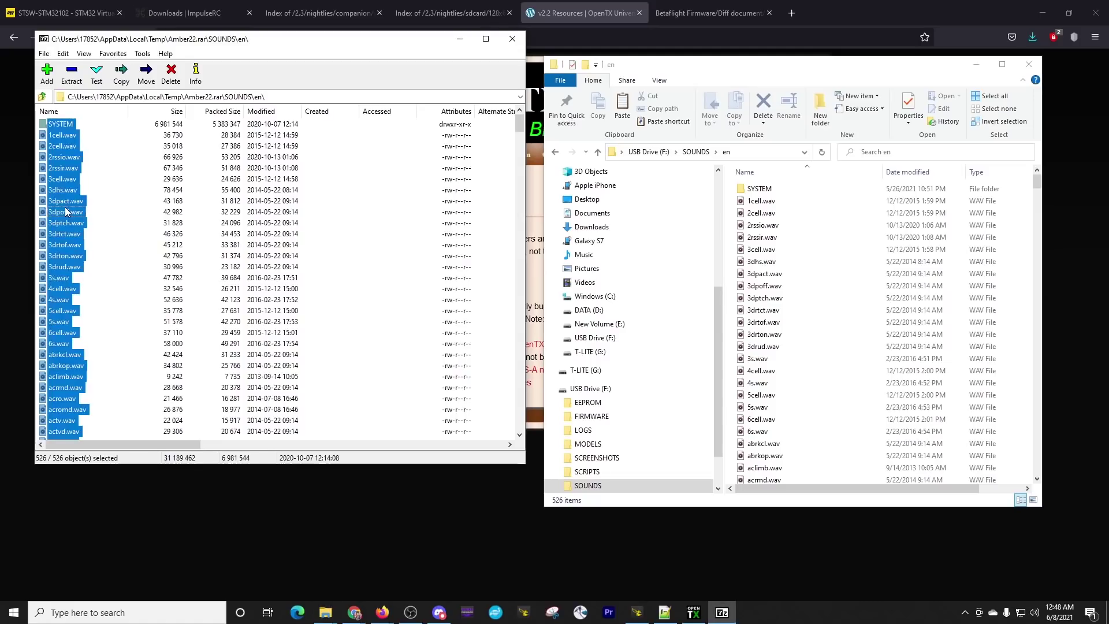
pyautogui.moveTo(66, 211); pyautogui.dragTo(861, 325)
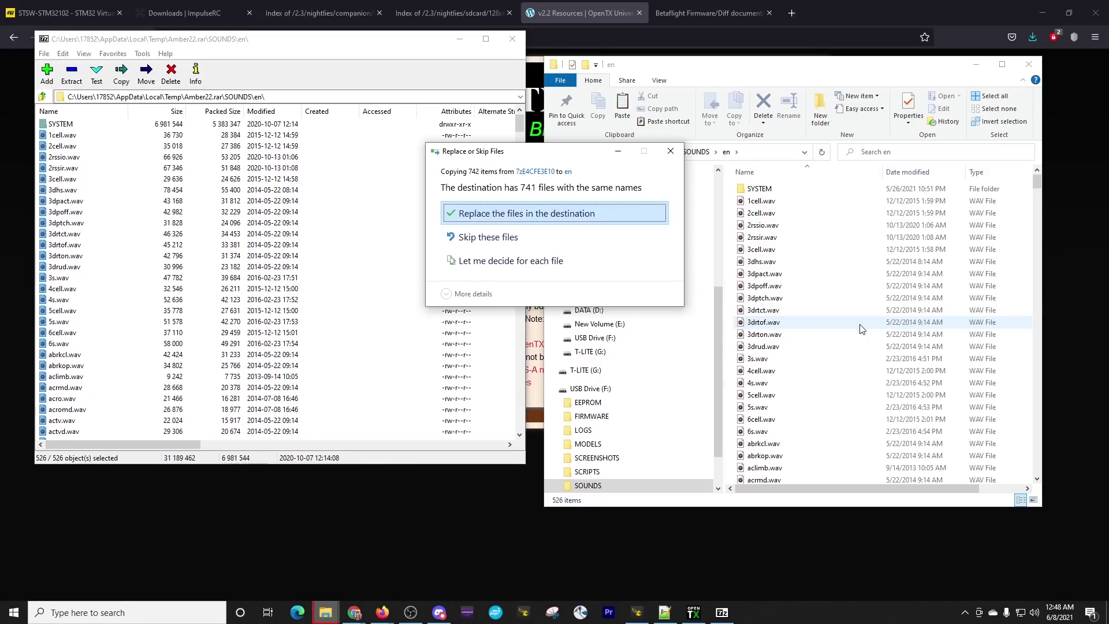
pyautogui.click(601, 222)
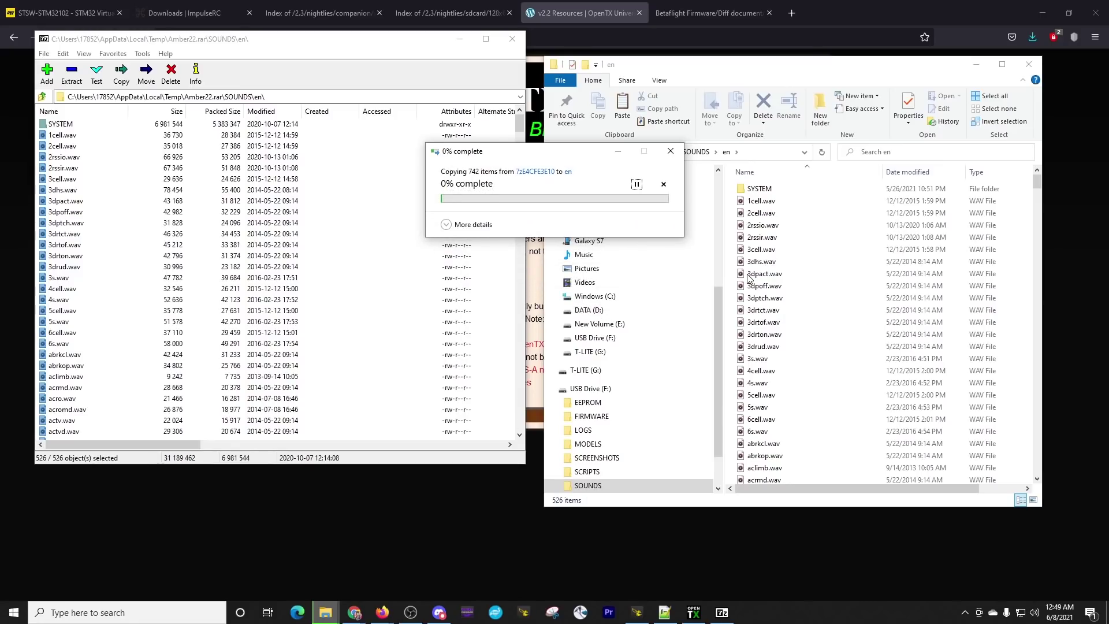